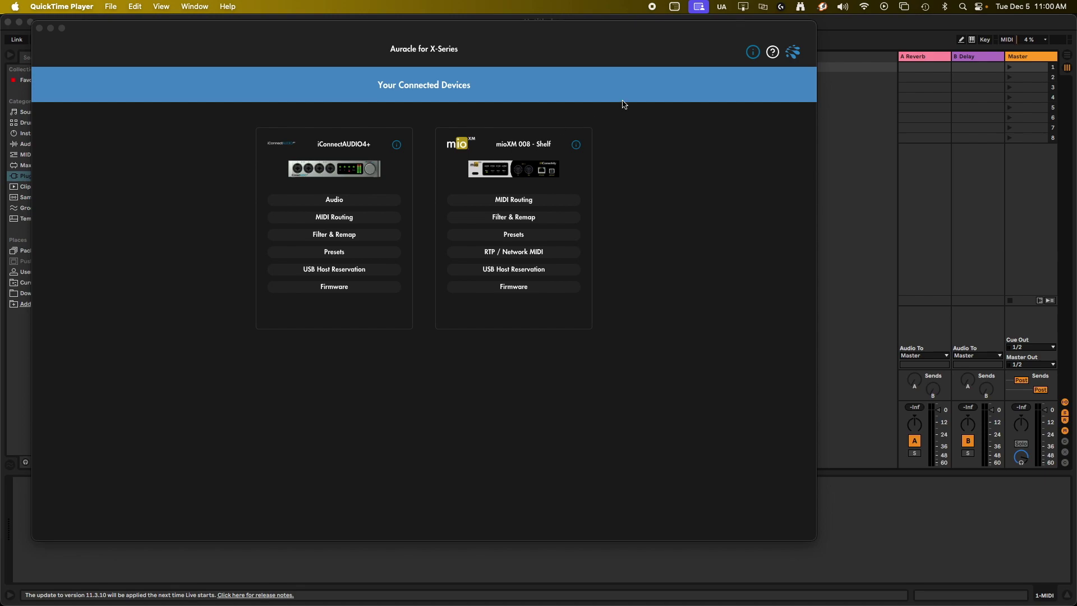
- Open Spotlight search to look for Audio MIDI Setup
{"action": "left_click", "coordinate": [963, 7]}
- Launch Audio MIDI Setup by searching 'audio' and nudge the LOOP device card
{"action": "type", "text": "audio"}
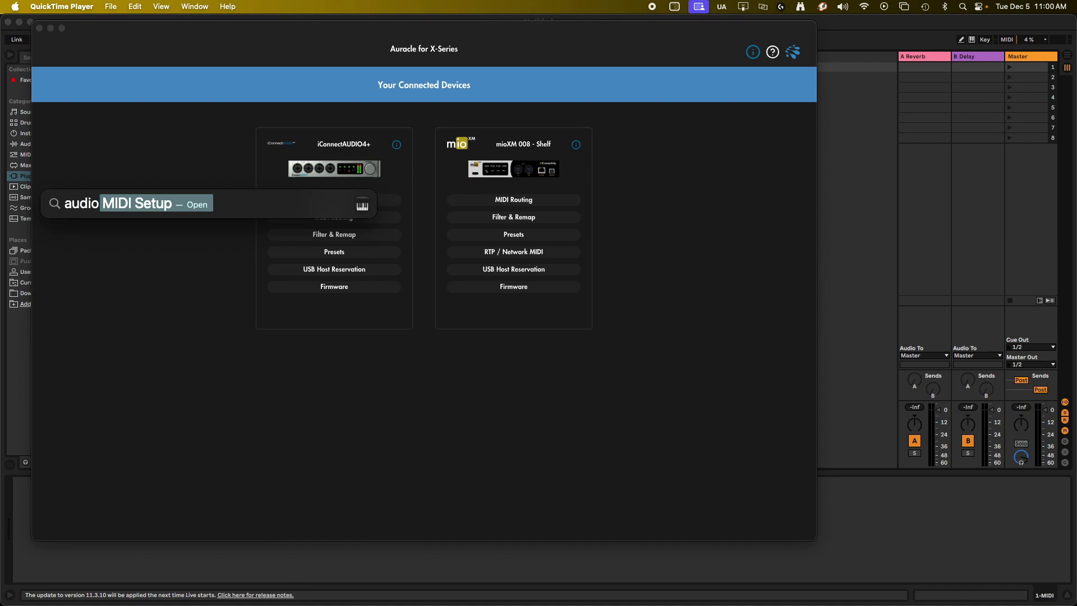
{"action": "key", "text": "Return"}
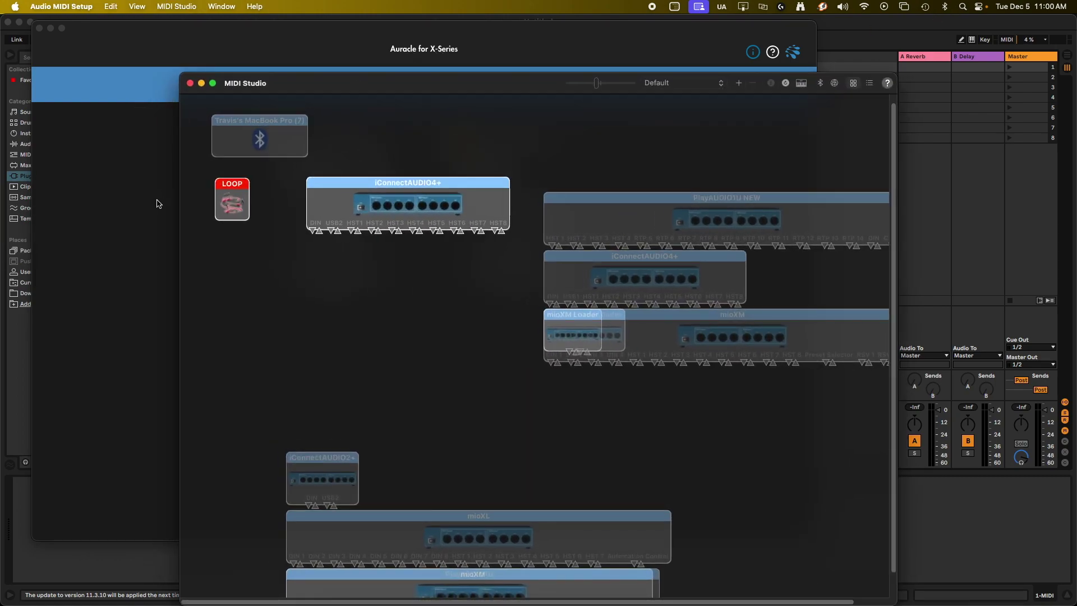
{"action": "left_click_drag", "start_coordinate": [229, 189], "coordinate": [221, 185]}
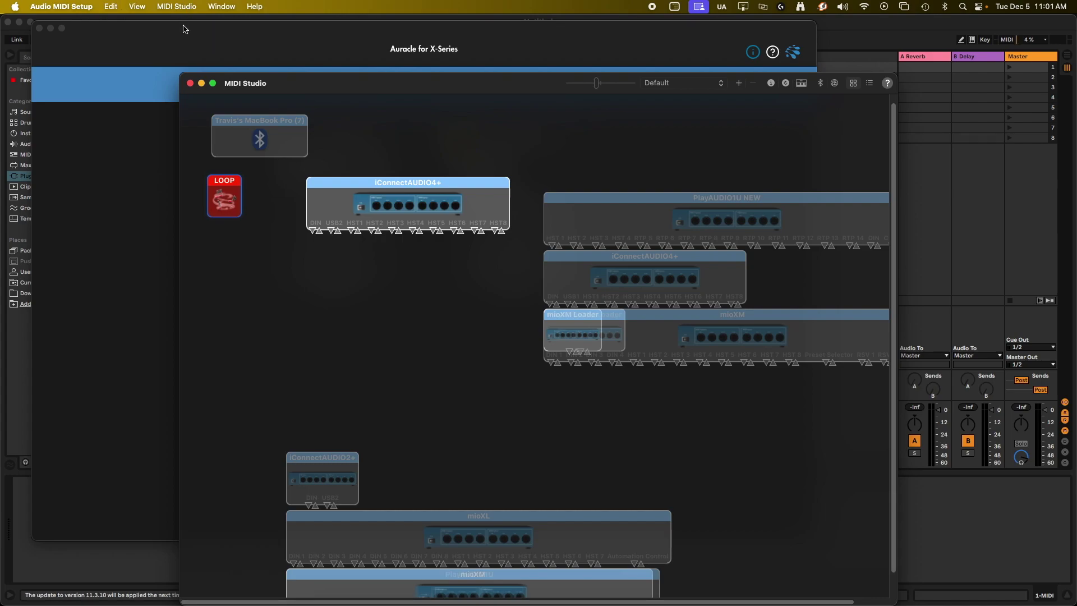
- Uncheck 'Device is online' for LOOP, then minimize the MIDI Studio window
{"action": "double_click", "coordinate": [224, 209]}
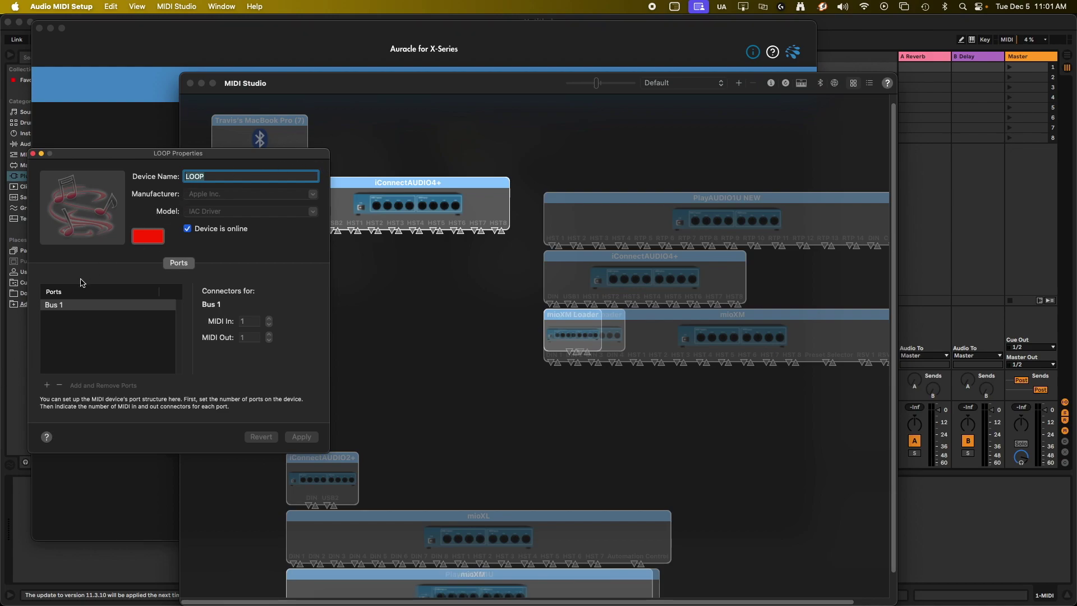
{"action": "left_click", "coordinate": [188, 230]}
{"action": "left_click", "coordinate": [32, 153]}
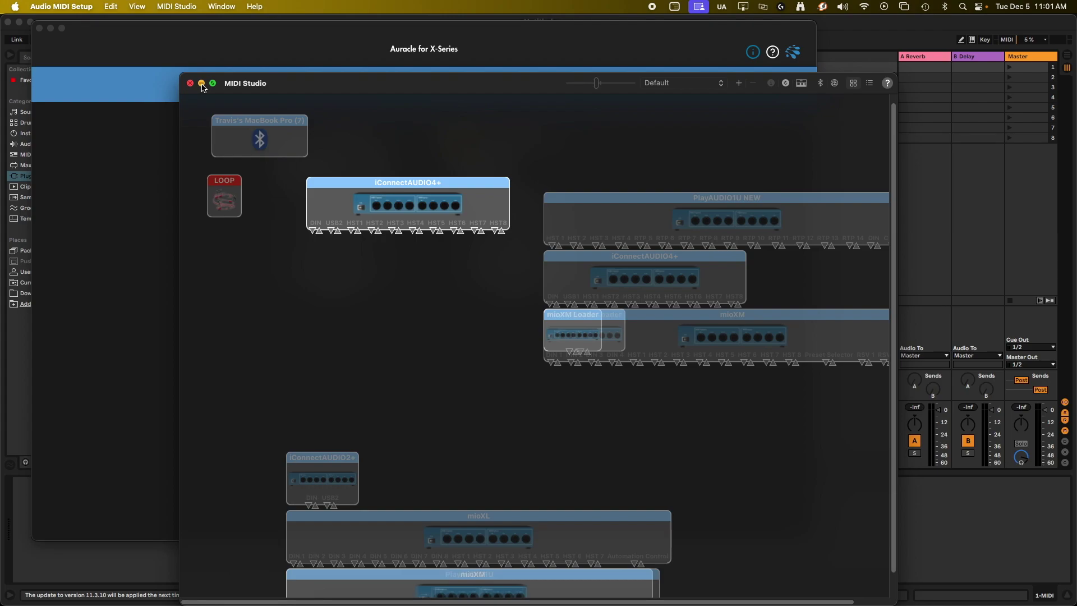
{"action": "left_click", "coordinate": [201, 83]}
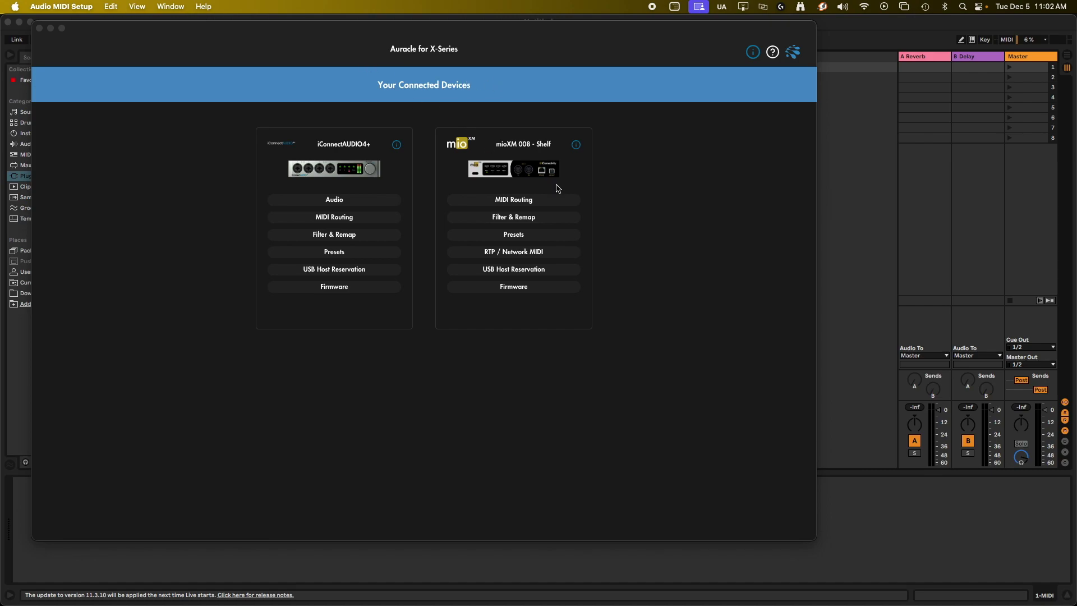
- Switch from Auracle to Ableton Live and show its Arrangement view
{"action": "left_click", "coordinate": [620, 266]}
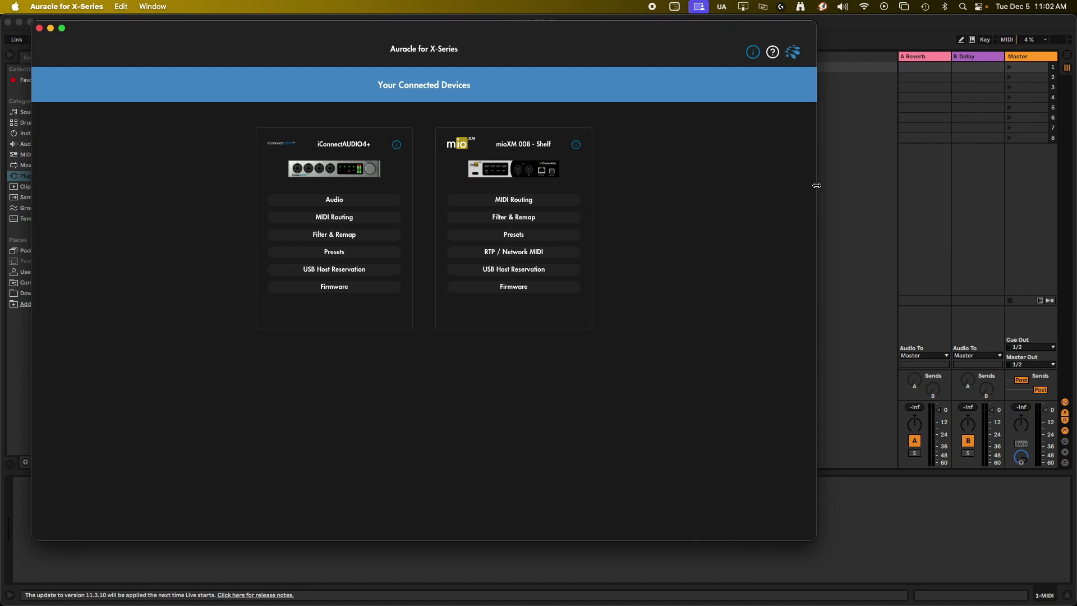
{"action": "left_click", "coordinate": [844, 191]}
{"action": "key", "text": "Tab"}
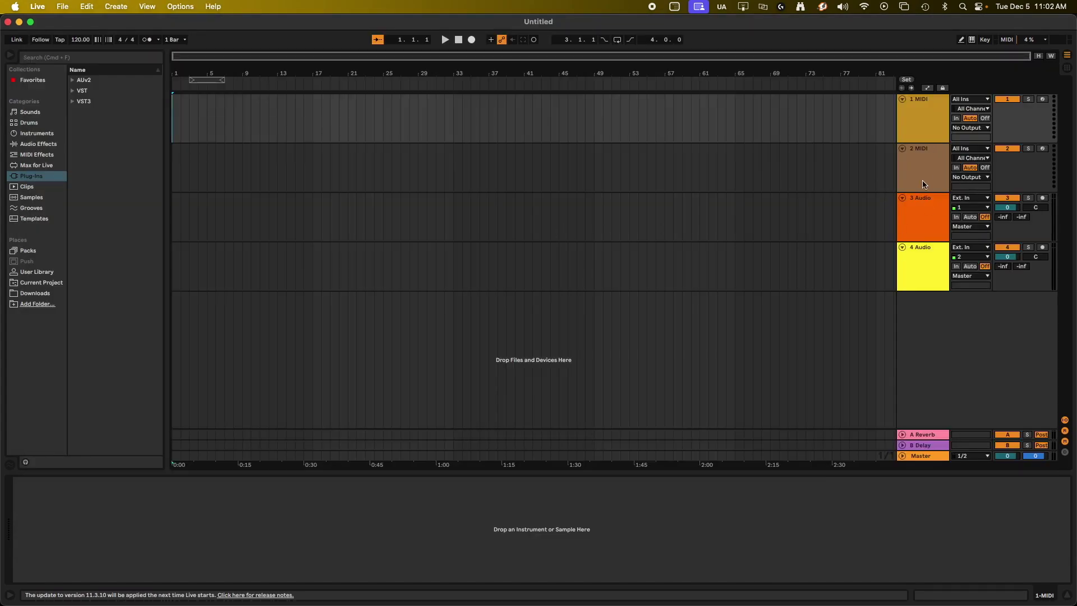
- Delete the 3 Audio and 4 Audio tracks, check 2 MIDI's output, and select 1 MIDI
{"action": "left_click", "coordinate": [919, 213]}
{"action": "key", "text": "BackSpace"}
{"action": "key", "text": "BackSpace"}
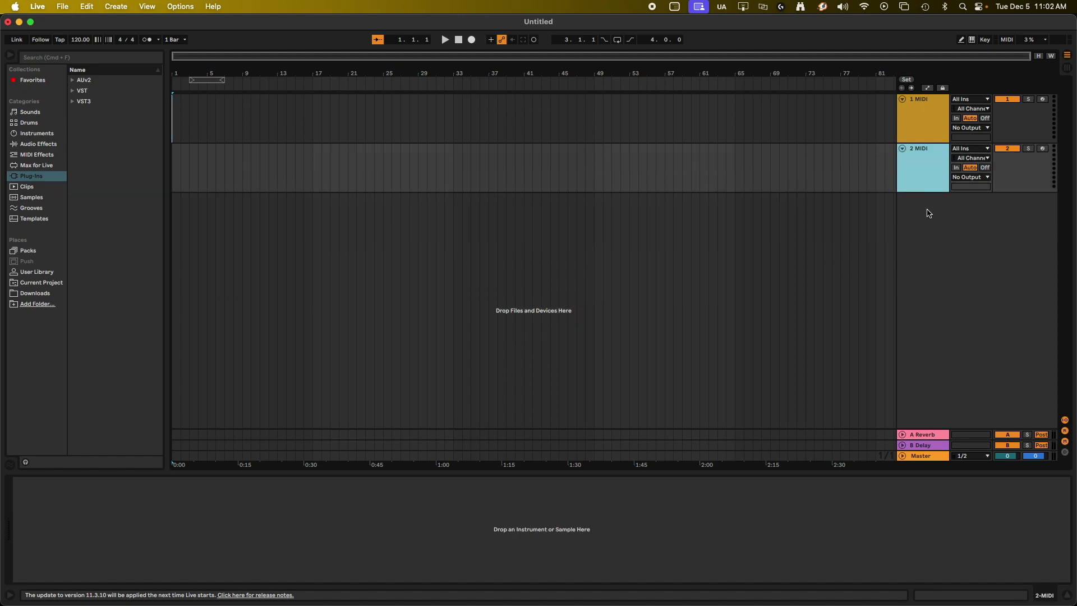
{"action": "left_click", "coordinate": [963, 179]}
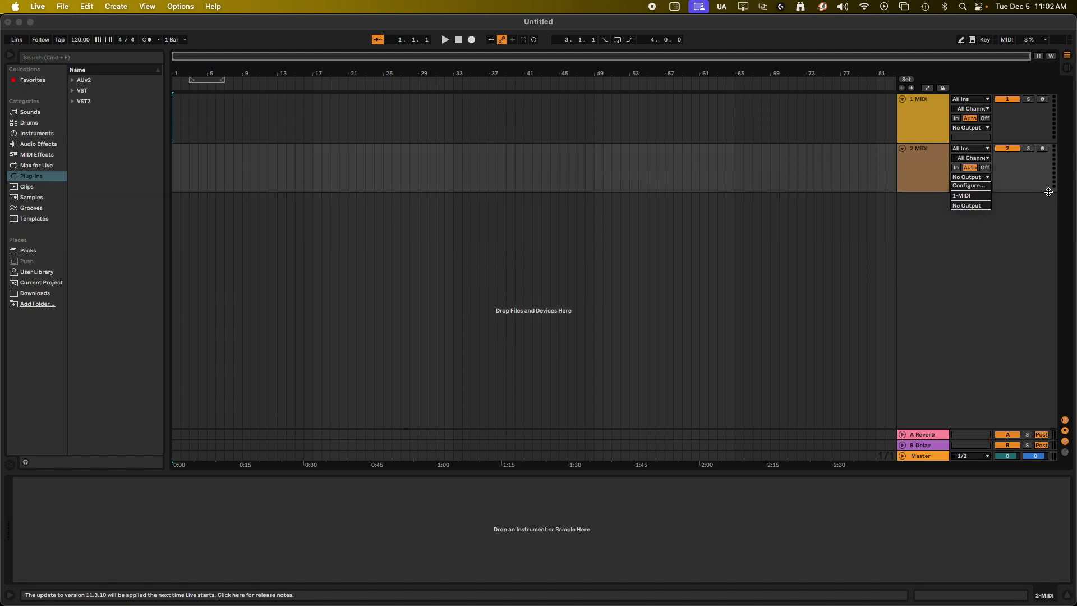
{"action": "left_click", "coordinate": [1035, 201]}
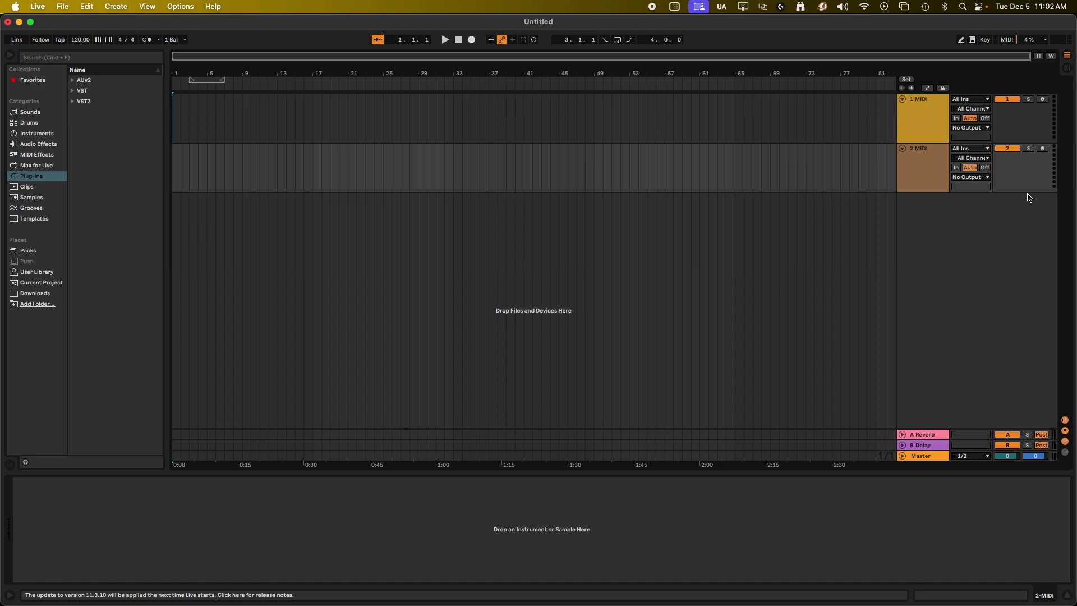
{"action": "left_click", "coordinate": [1006, 122]}
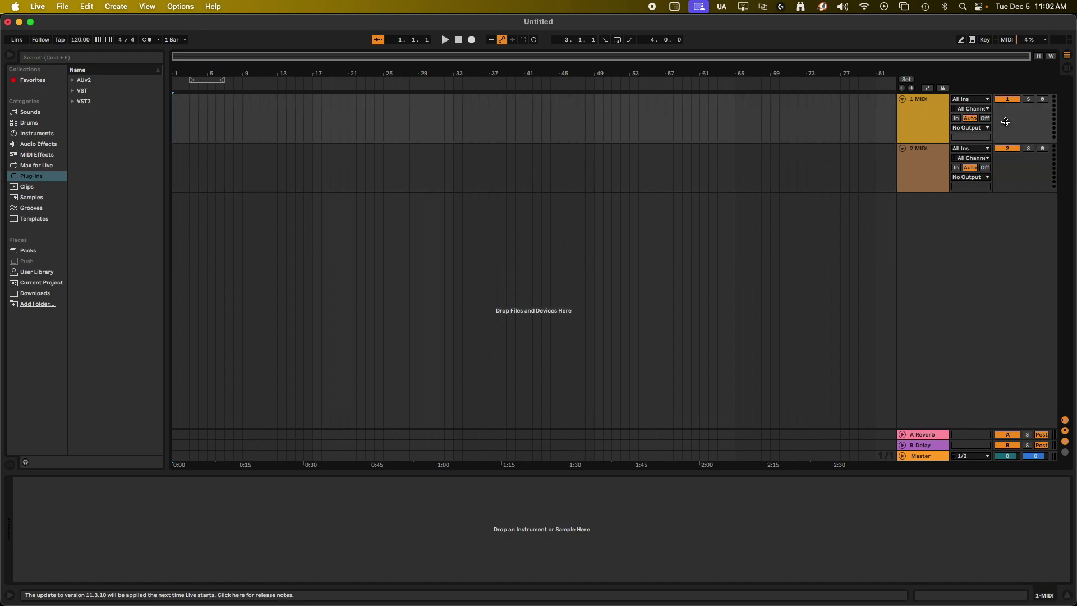
- Insert an empty MIDI clip spanning bars 1–8 on track 1 MIDI
{"action": "left_click_drag", "start_coordinate": [173, 118], "coordinate": [233, 119]}
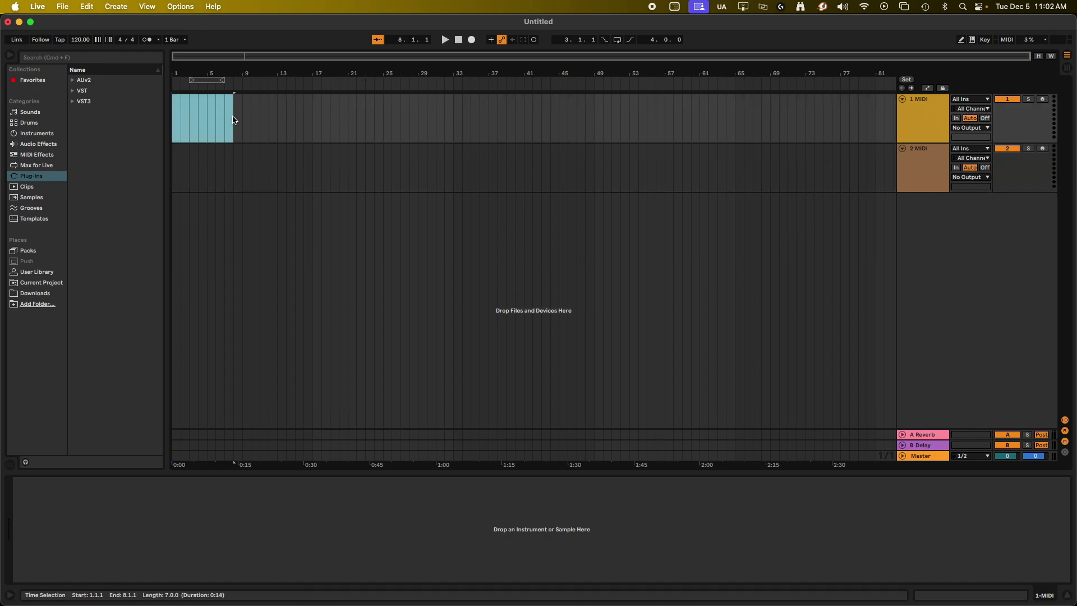
{"action": "right_click", "coordinate": [221, 114]}
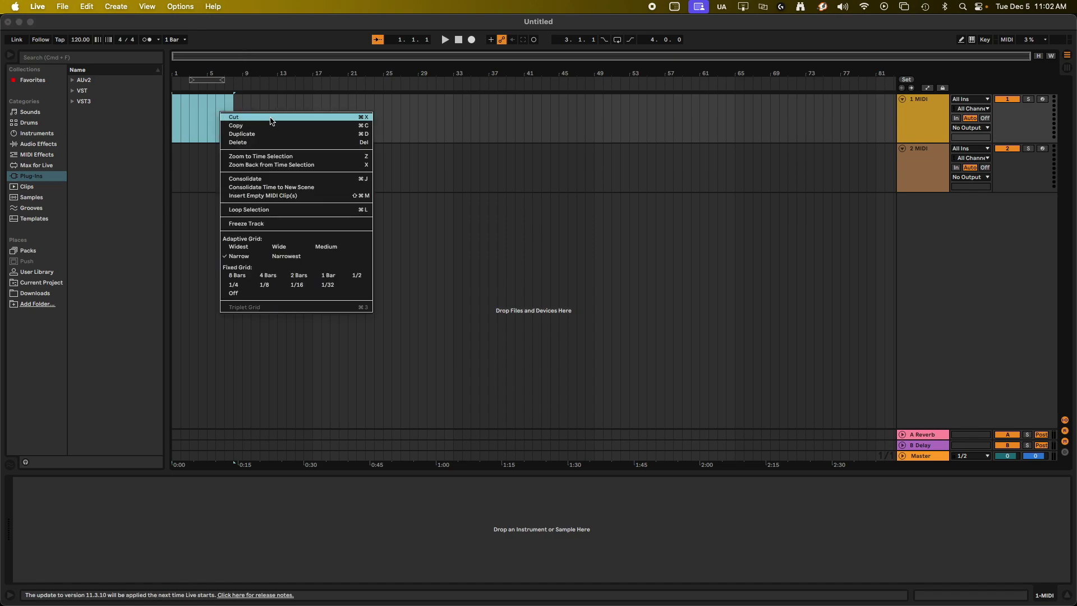
{"action": "left_click", "coordinate": [273, 196]}
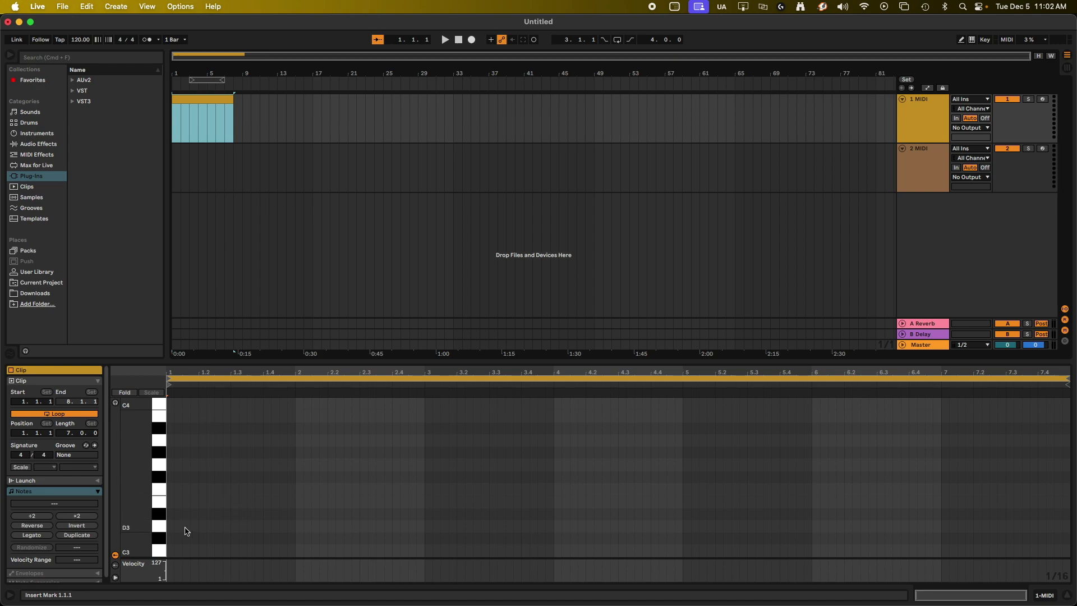
- Draw a melody of single notes (D3, E3, G3, F#3, A3, E3, D#3) in the clip
{"action": "double_click", "coordinate": [170, 526]}
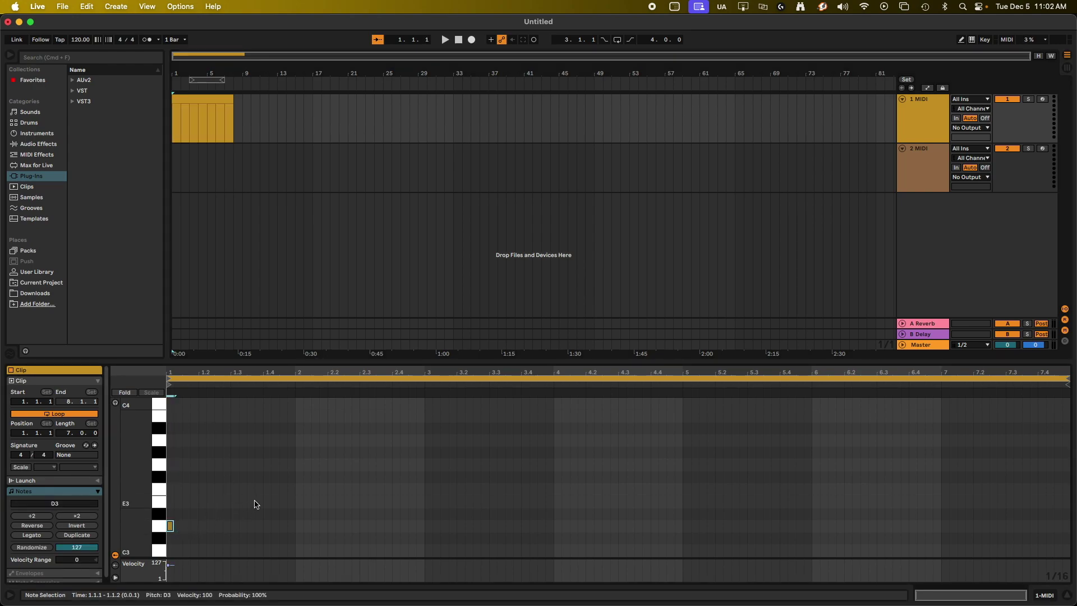
{"action": "double_click", "coordinate": [234, 502]}
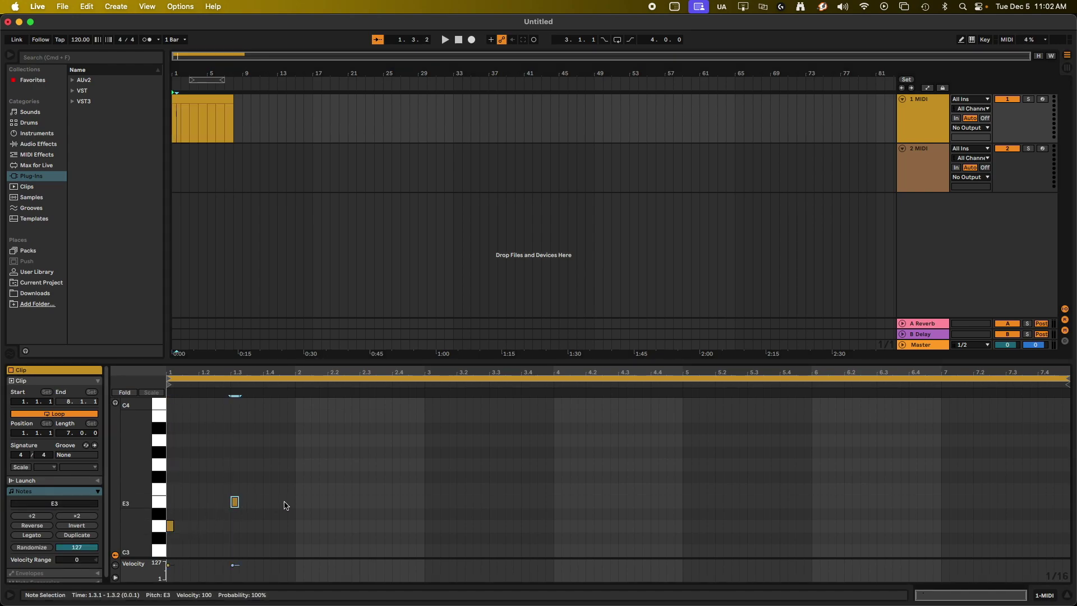
{"action": "double_click", "coordinate": [299, 466]}
{"action": "double_click", "coordinate": [364, 478]}
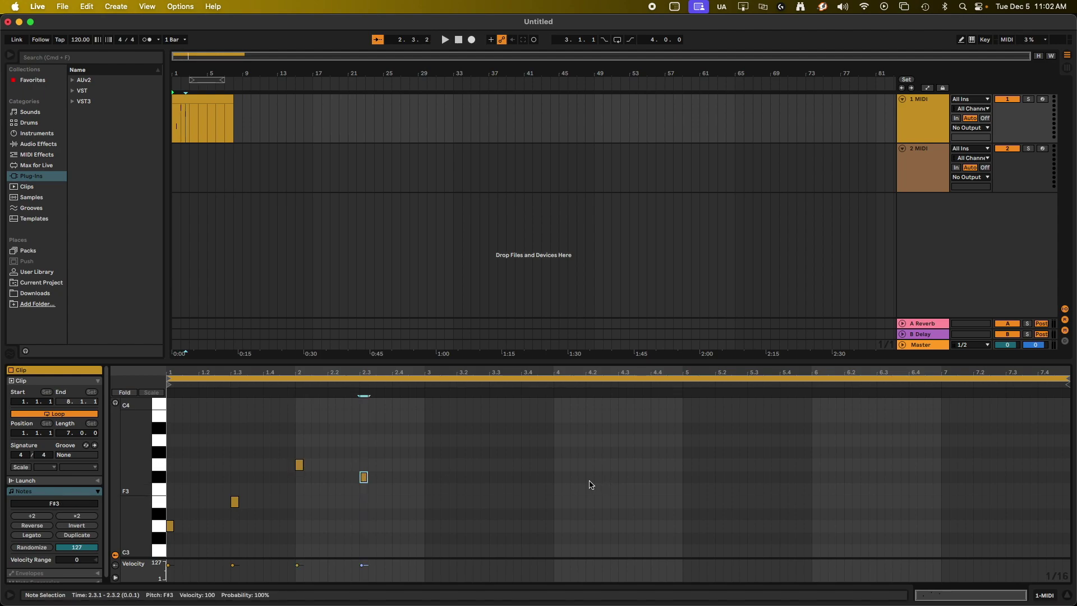
{"action": "double_click", "coordinate": [437, 478]}
{"action": "double_click", "coordinate": [597, 452]}
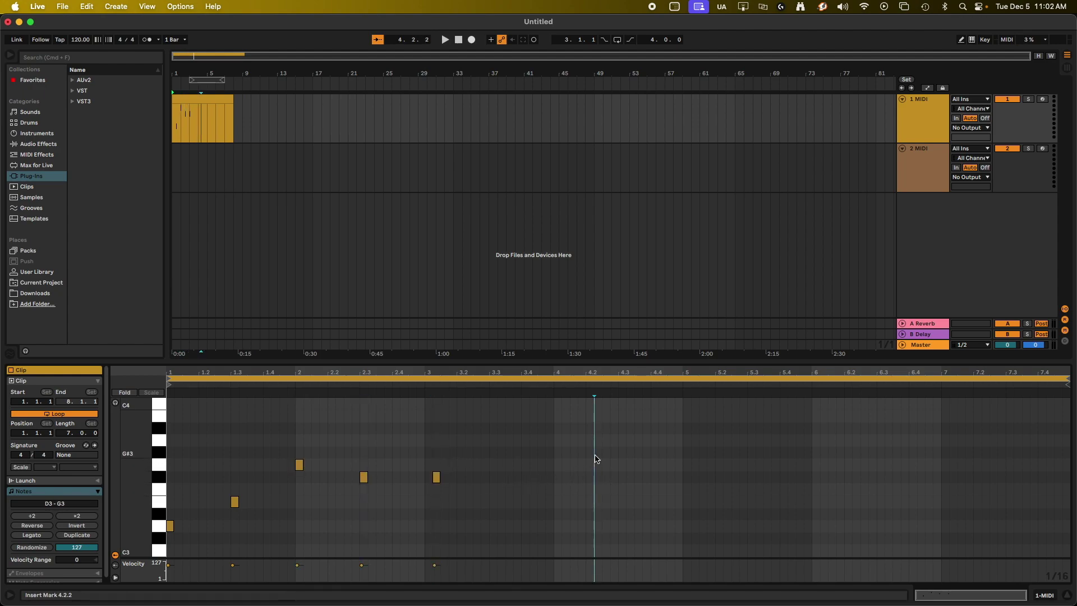
{"action": "double_click", "coordinate": [824, 440]}
{"action": "double_click", "coordinate": [775, 501]}
{"action": "double_click", "coordinate": [1033, 513]}
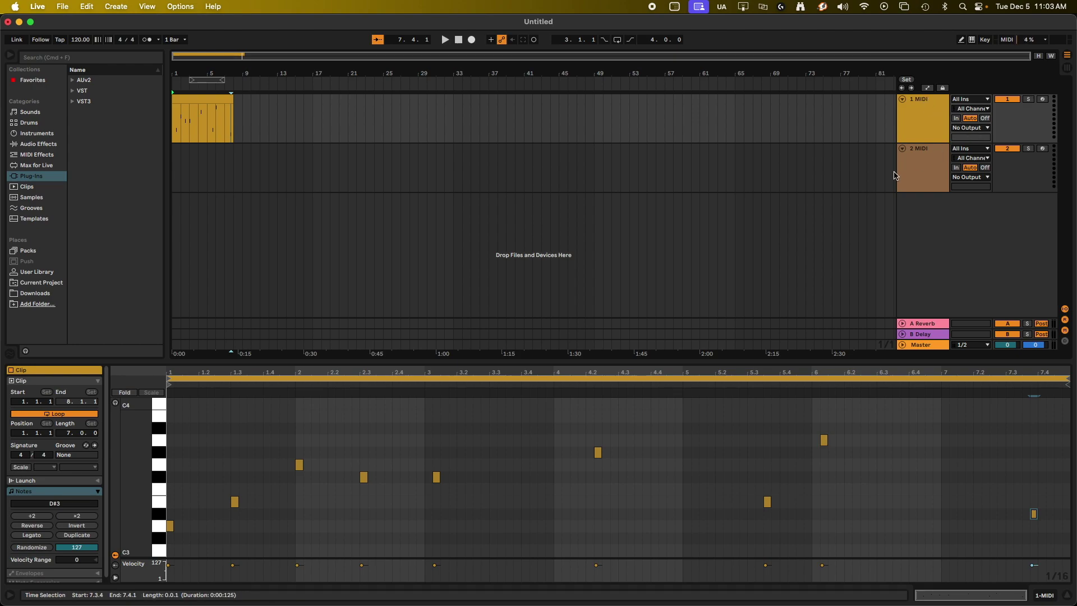
- Relaunch Audio MIDI Setup from a Spotlight search for 'audio'
{"action": "mouse_move", "coordinate": [2, 220]}
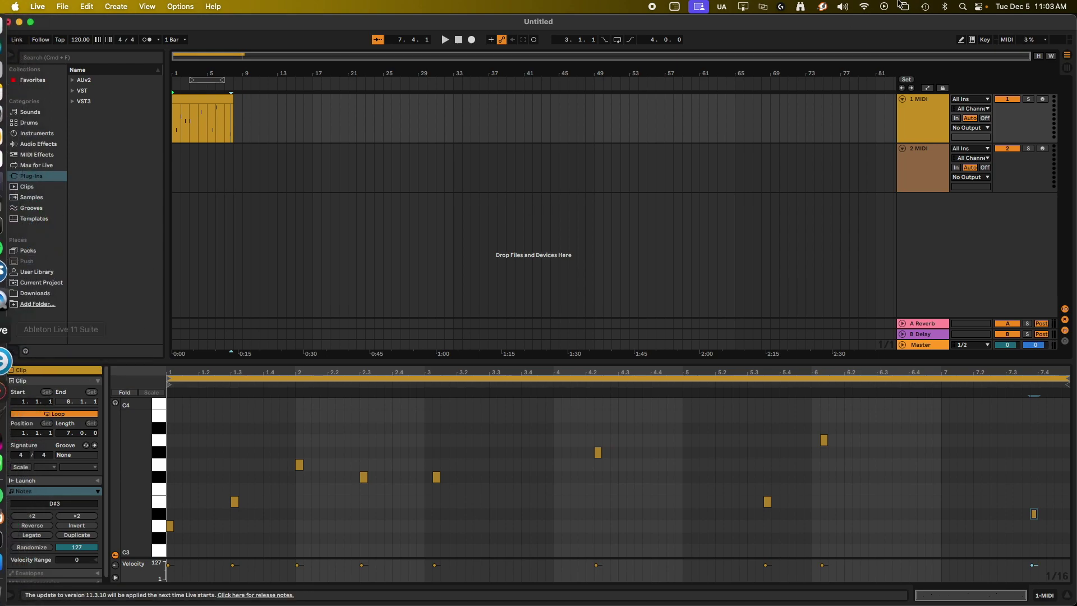
{"action": "left_click", "coordinate": [962, 7]}
{"action": "type", "text": "audio MIDI Setup"}
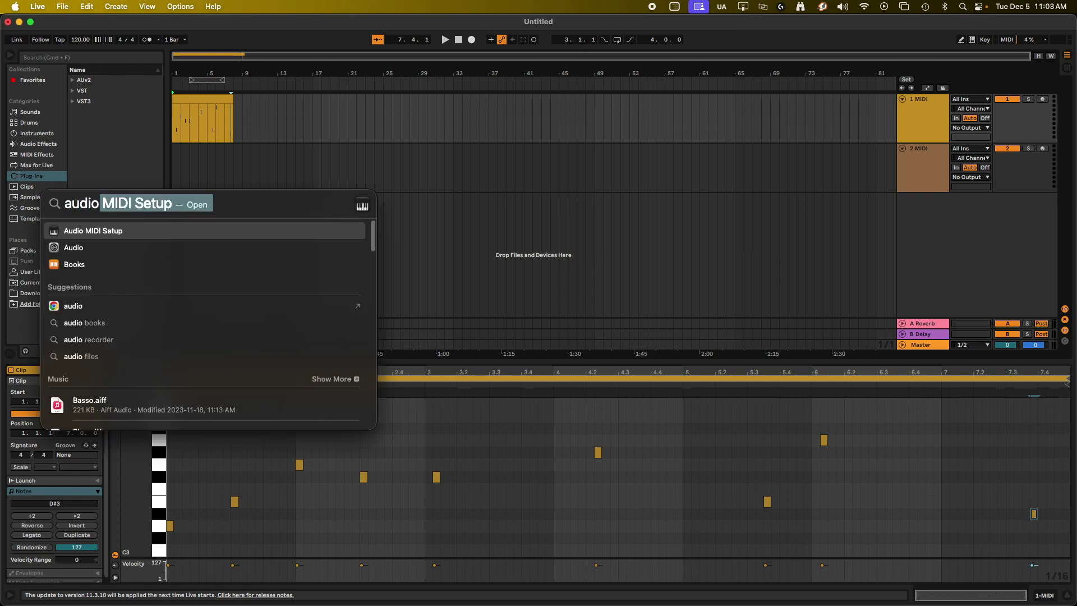
{"action": "key", "text": "Return"}
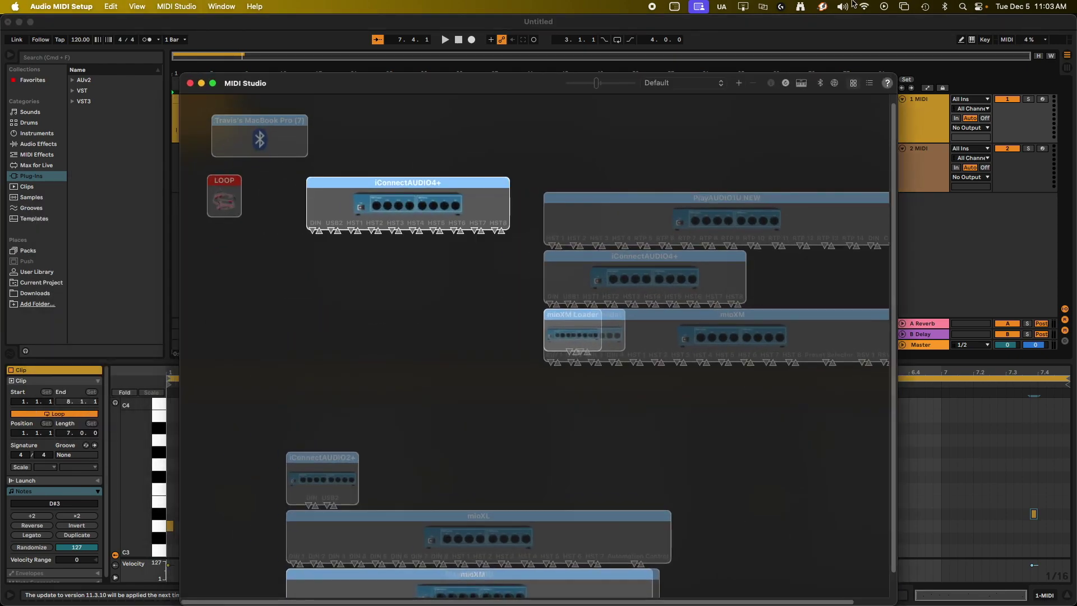
- Reposition the LOOP device in MIDI Studio and open MIDI Network Setup
{"action": "left_click", "coordinate": [220, 7]}
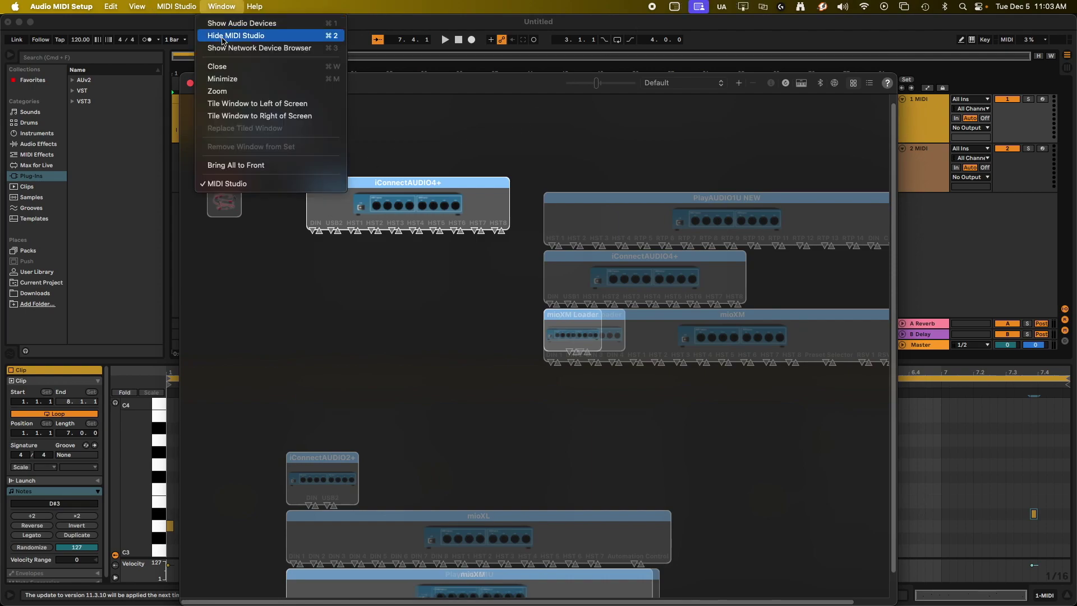
{"action": "left_click", "coordinate": [412, 140]}
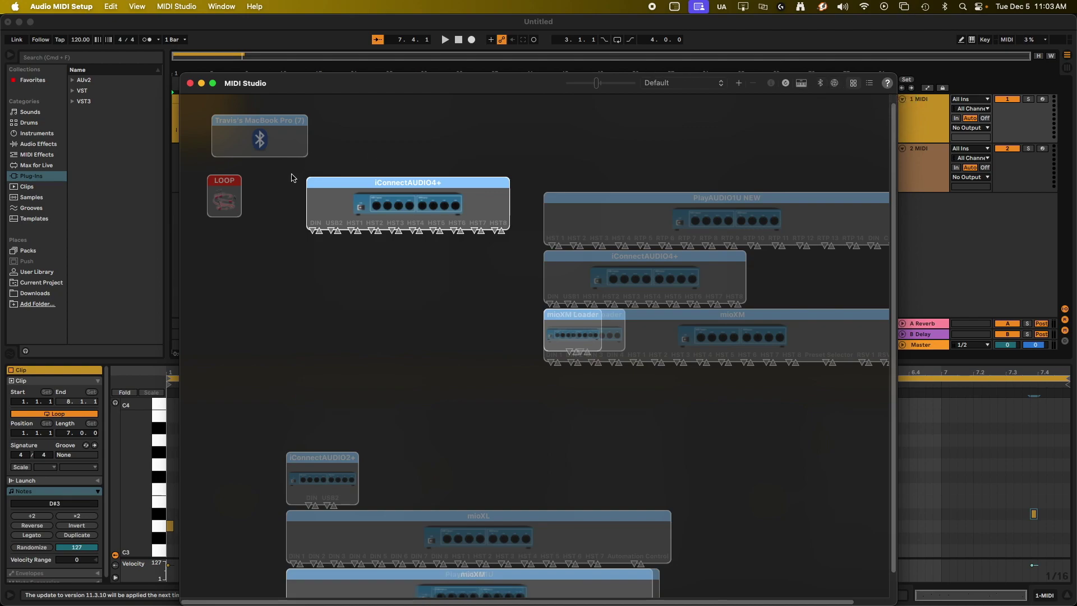
{"action": "mouse_move", "coordinate": [214, 203]}
{"action": "left_mouse_down"}
{"action": "mouse_move", "coordinate": [193, 198]}
{"action": "mouse_move", "coordinate": [226, 202]}
{"action": "left_mouse_up"}
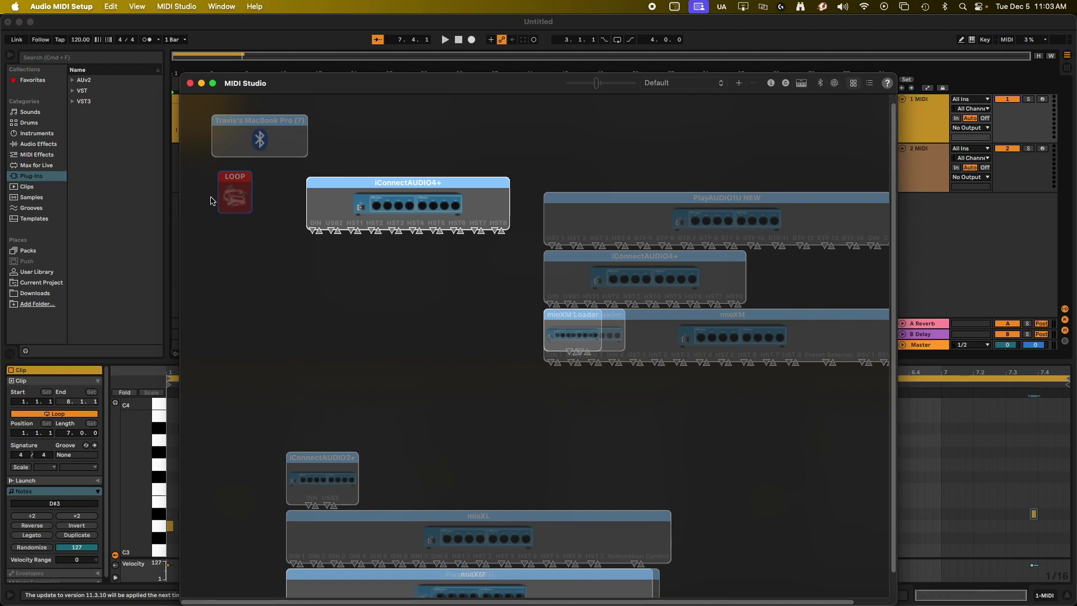
{"action": "left_click", "coordinate": [825, 106]}
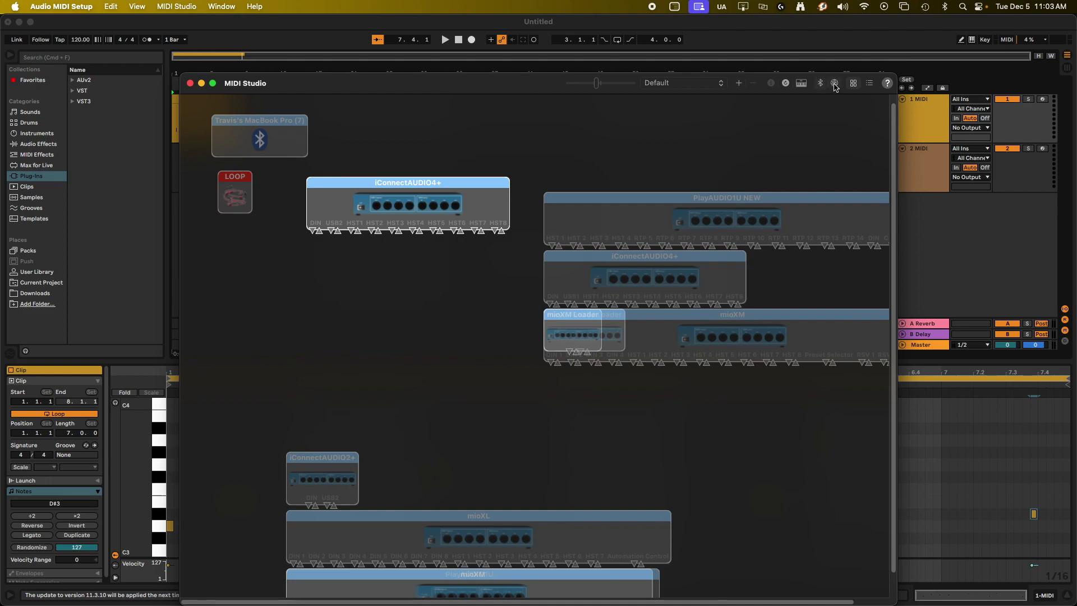
{"action": "left_click", "coordinate": [834, 83]}
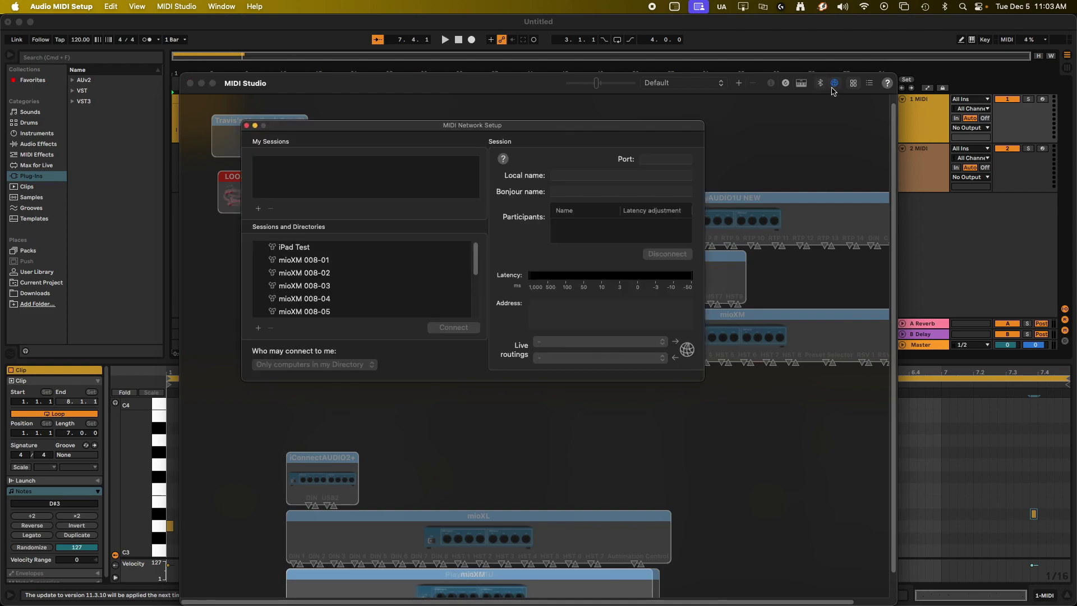
- Add Session 1 under My Sessions with 'Who may connect to me' set to Anyone
{"action": "left_click", "coordinate": [201, 83]}
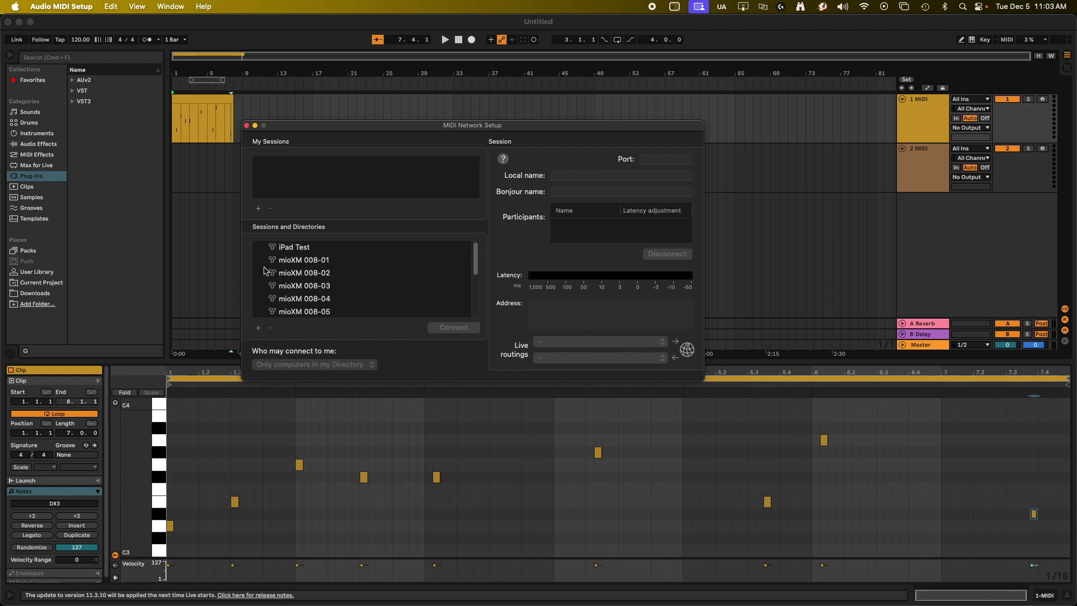
{"action": "left_click", "coordinate": [259, 210]}
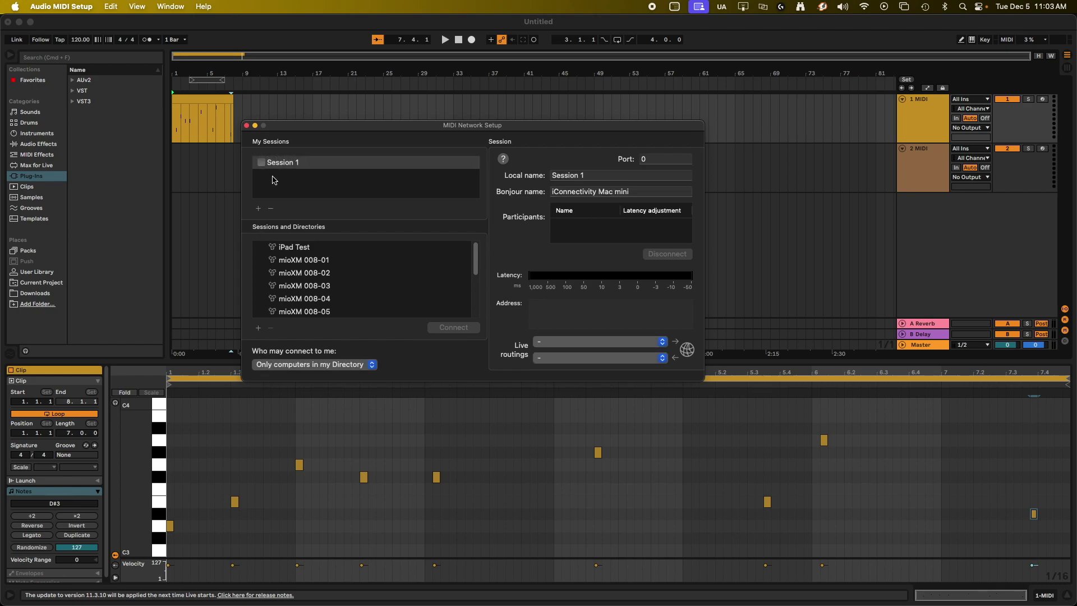
{"action": "left_click", "coordinate": [267, 367]}
{"action": "left_click", "coordinate": [270, 377]}
{"action": "double_click", "coordinate": [291, 163]}
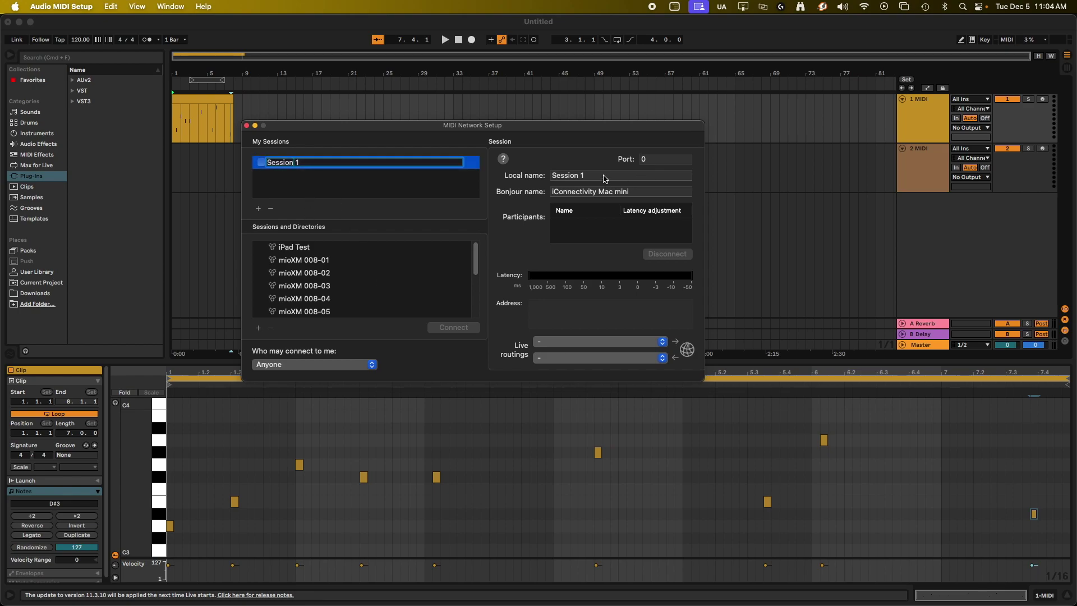
- Enter 'RTP Loopback' as the session's local name
{"action": "key", "text": "Tab"}
{"action": "type", "text": "RT"}
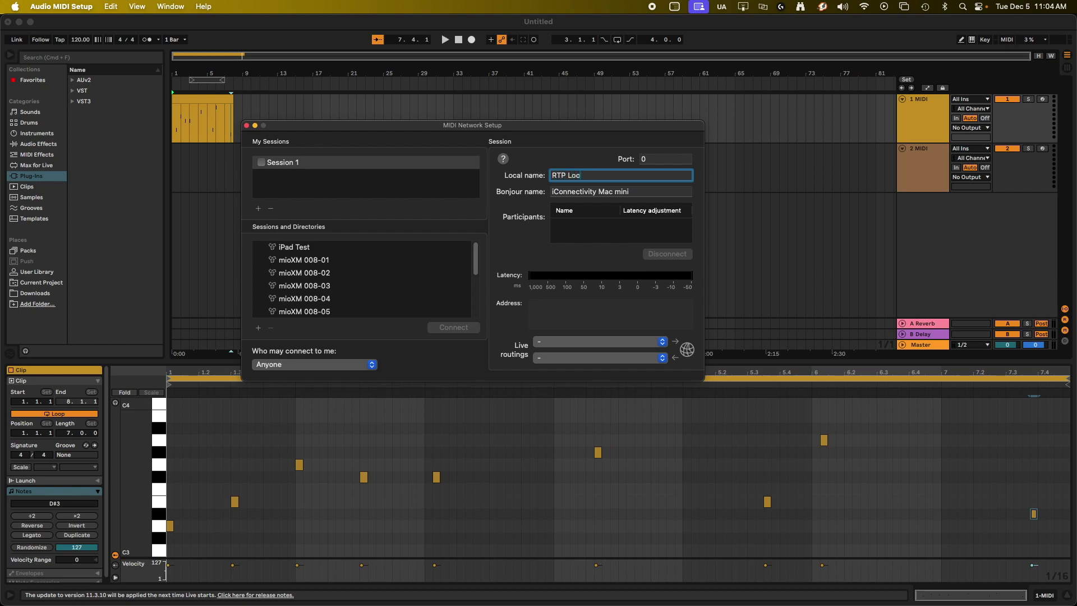
{"action": "type", "text": "P Loopback"}
{"action": "key", "text": "Return"}
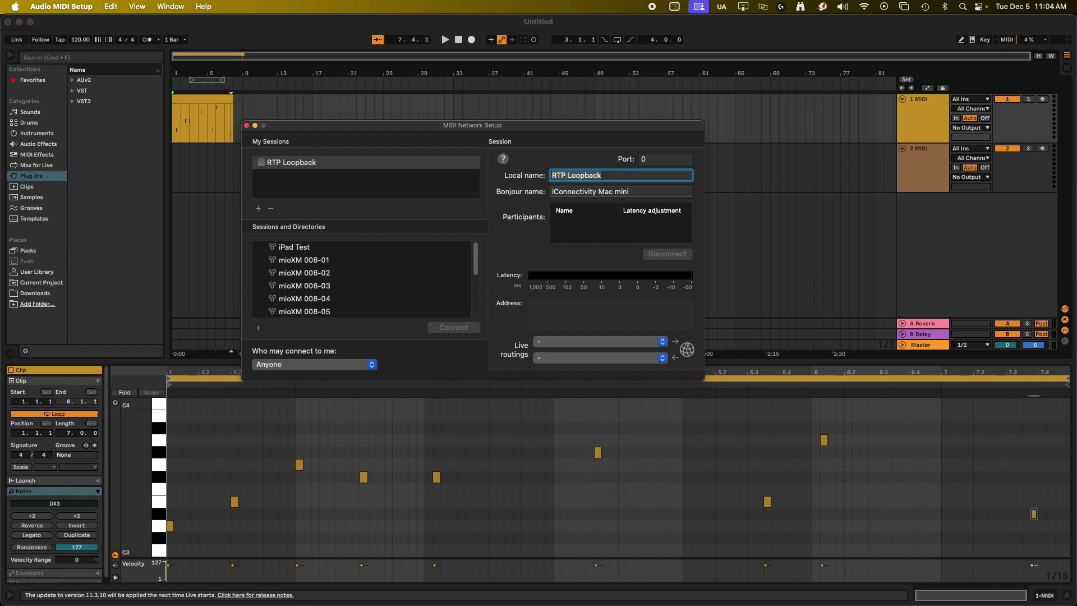
- Set the session's Bonjour name, then enable it so it runs on port 5004
{"action": "left_click", "coordinate": [665, 191]}
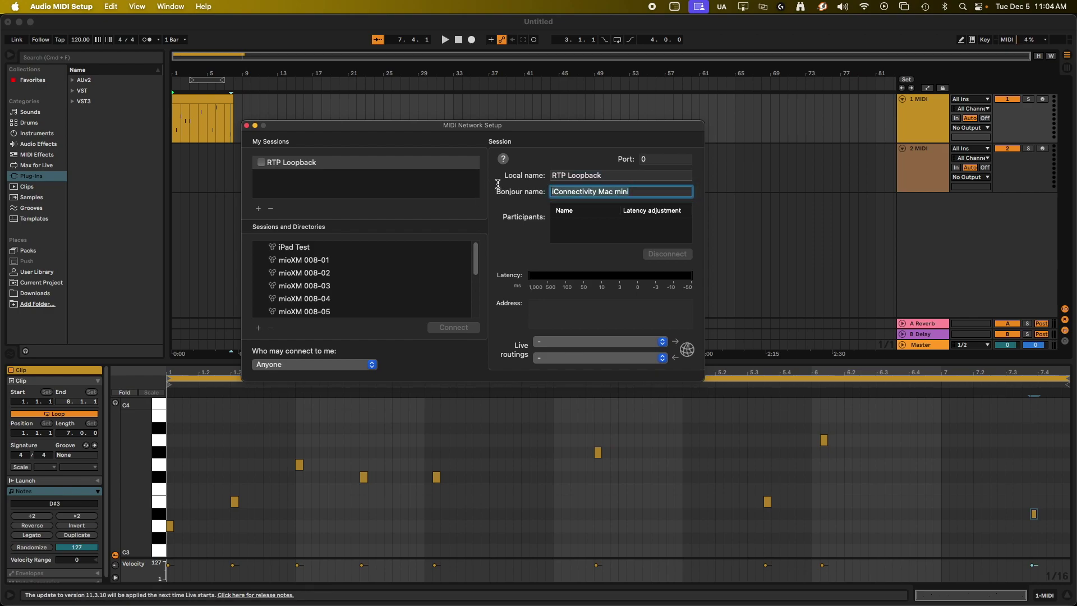
{"action": "type", "text": "RTP Loopback"}
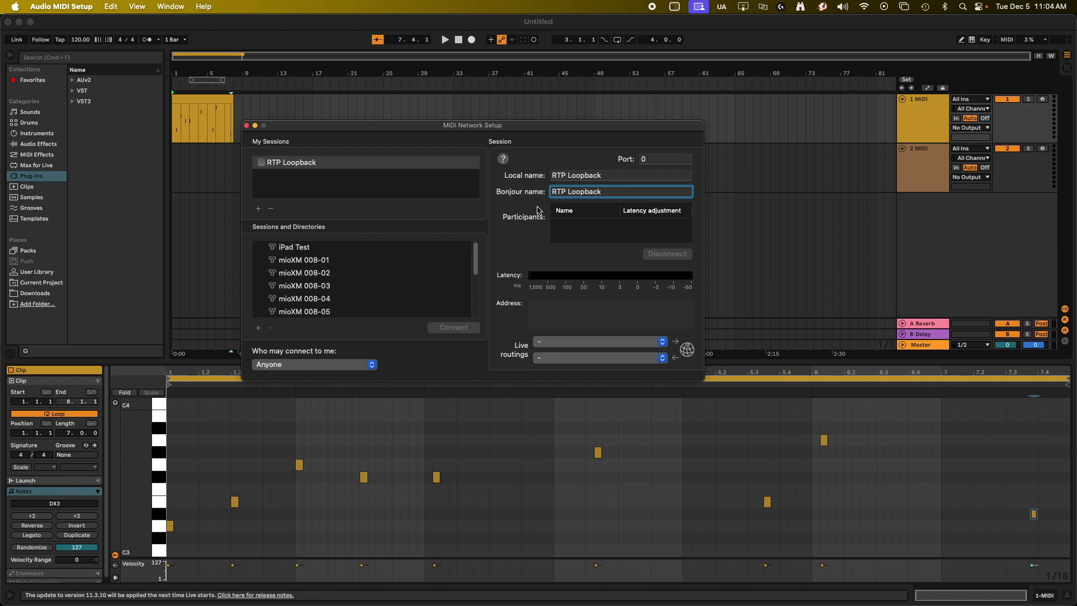
{"action": "left_click", "coordinate": [509, 246]}
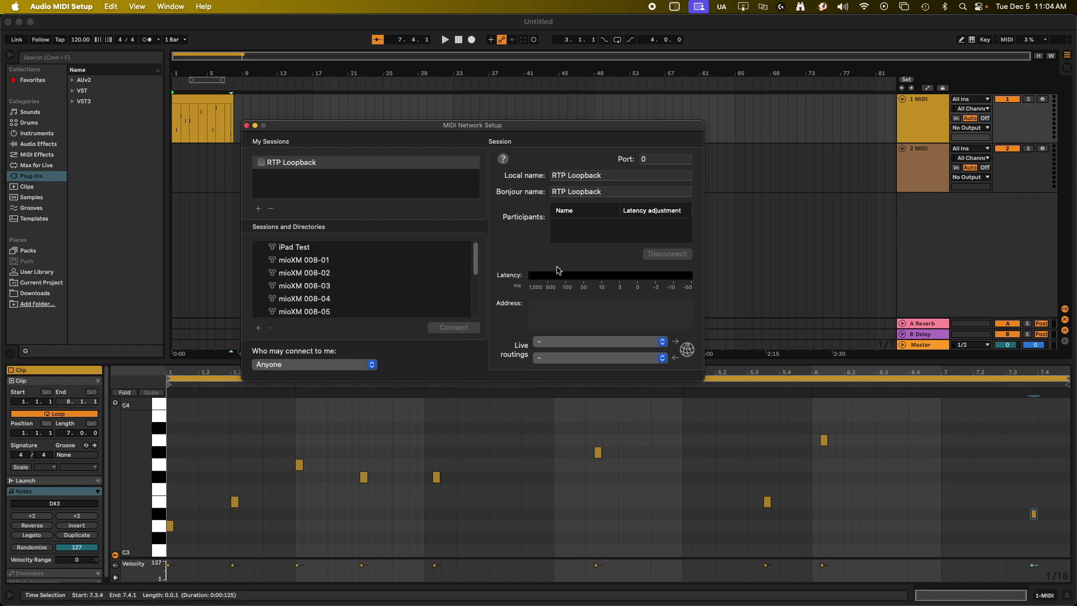
{"action": "left_click_drag", "start_coordinate": [449, 123], "coordinate": [458, 123]}
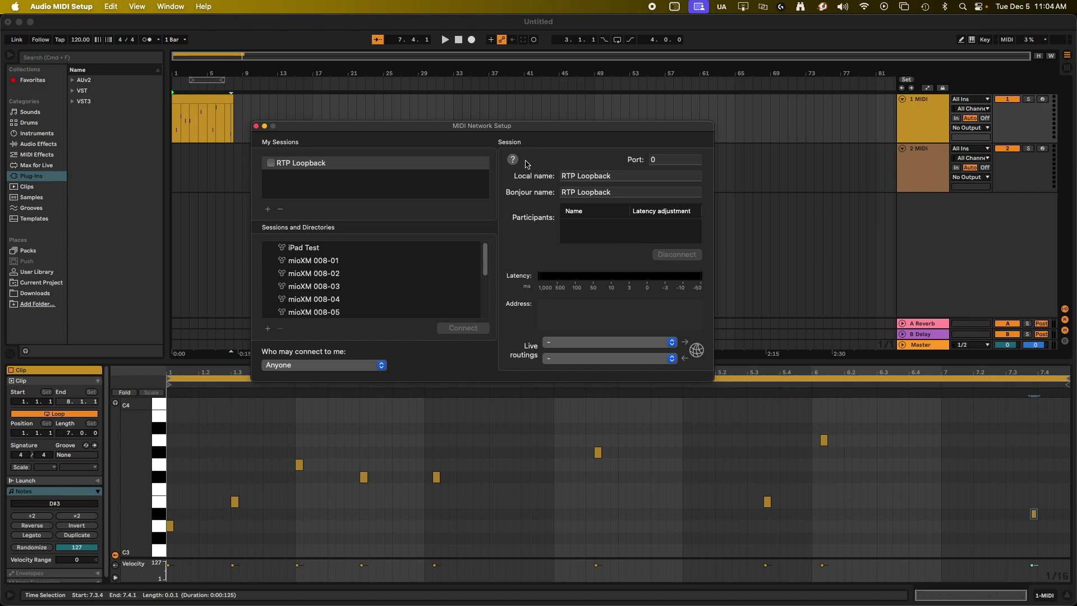
{"action": "left_click", "coordinate": [272, 163]}
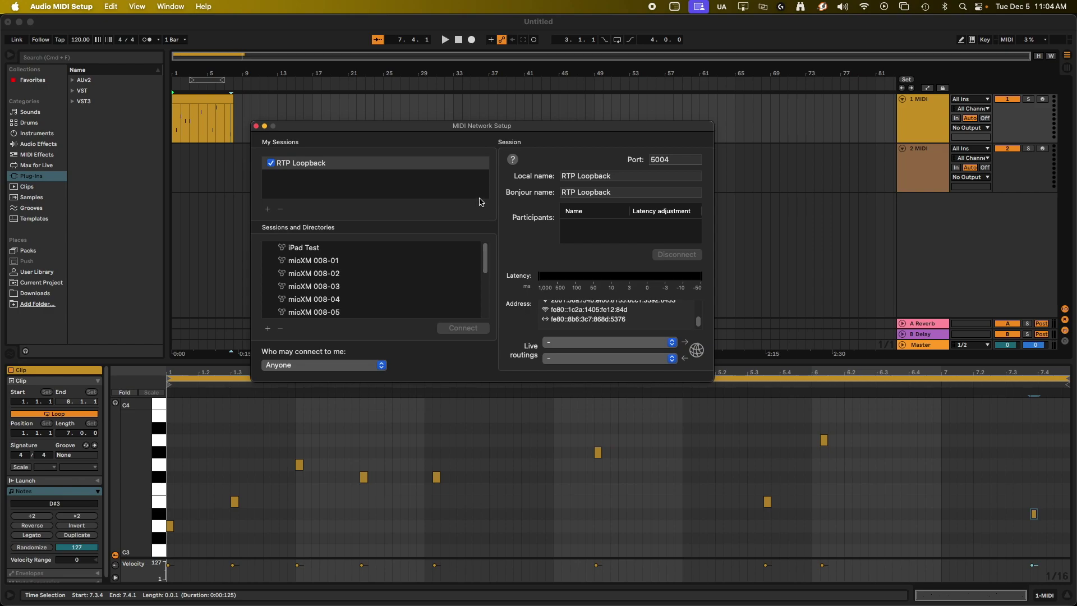
{"action": "mouse_move", "coordinate": [3, 266]}
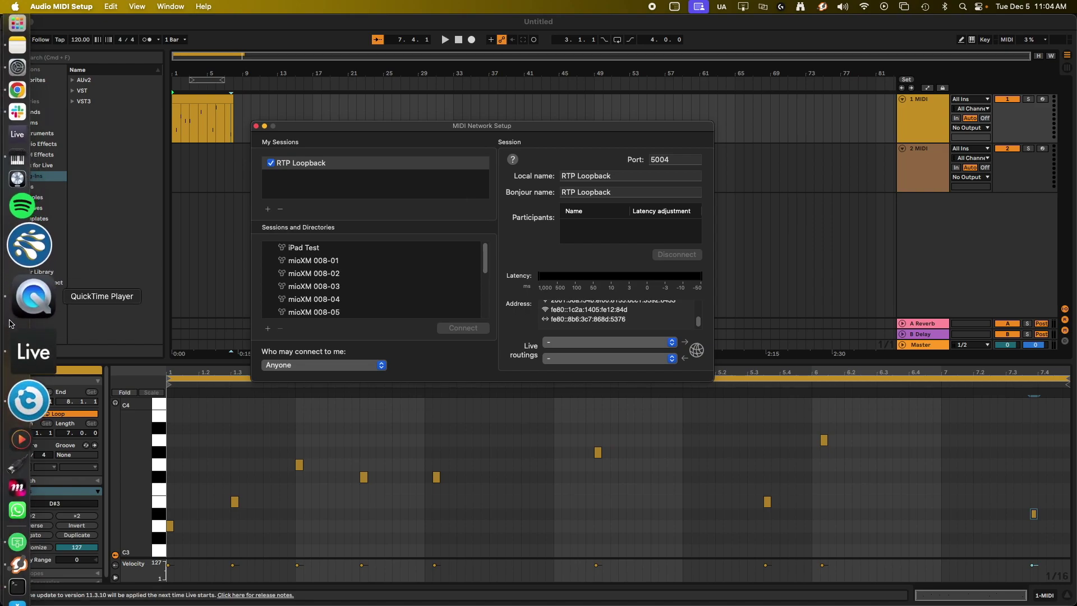
- Open the mioXM 008 - Shelf's RTP / Network MIDI settings in Auracle
{"action": "left_click", "coordinate": [30, 357]}
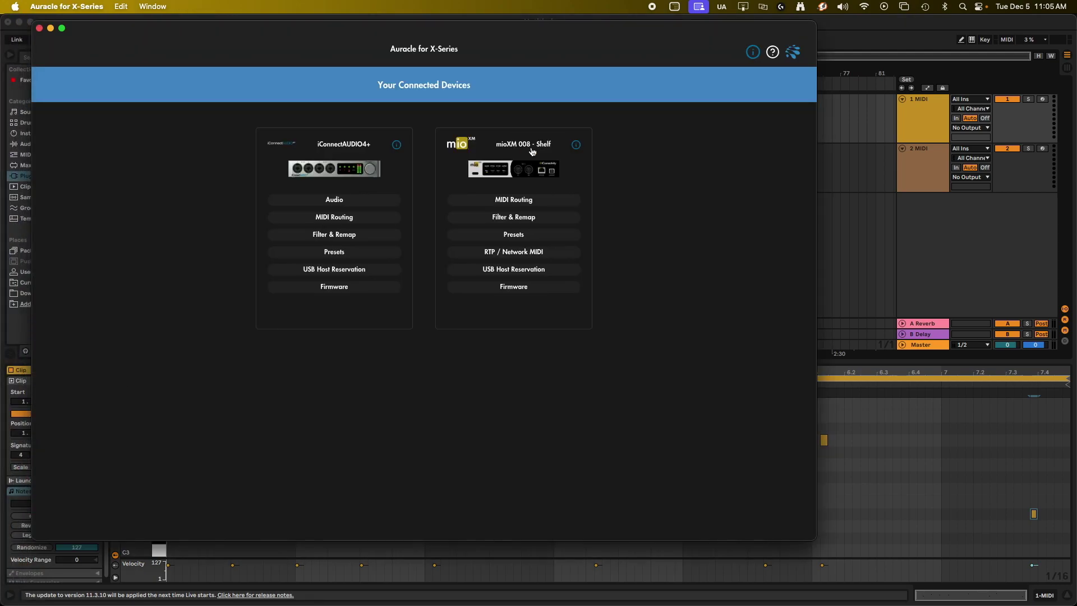
{"action": "left_click", "coordinate": [503, 256]}
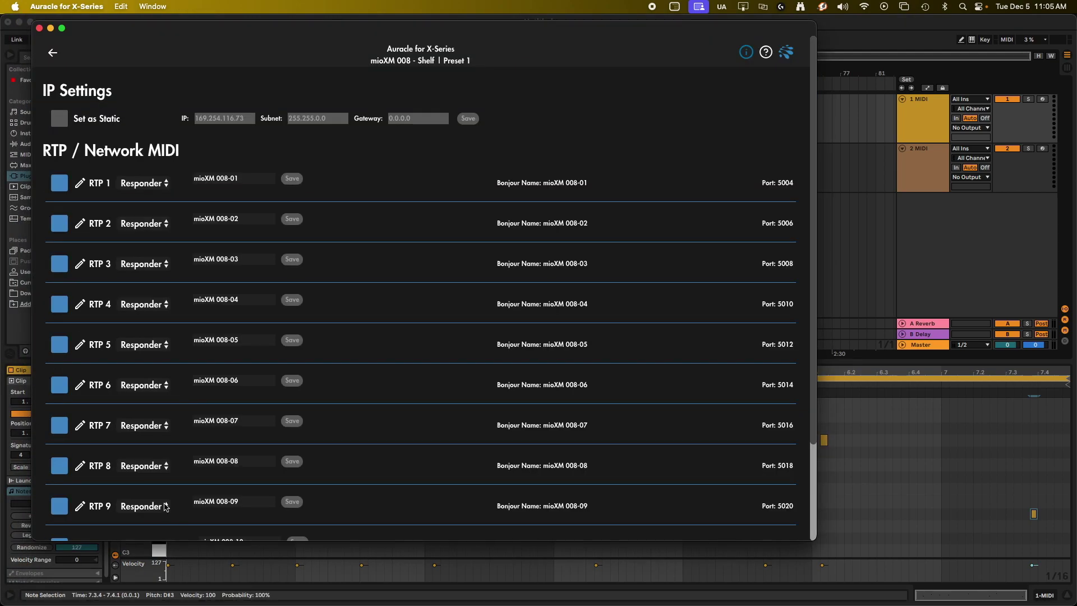
{"action": "scroll", "coordinate": [390, 227], "scroll_direction": "down", "scroll_amount": 5}
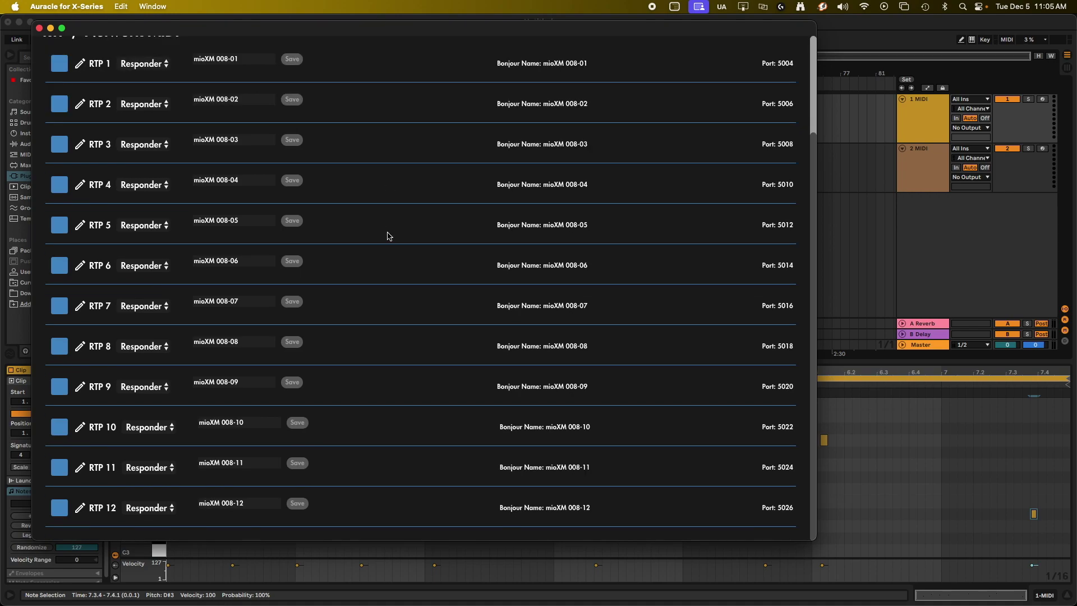
- Switch RTP 12 from Responder to Initiator, targeting a session by Name
{"action": "left_click", "coordinate": [150, 512]}
{"action": "left_click", "coordinate": [182, 516]}
{"action": "left_click", "coordinate": [139, 508]}
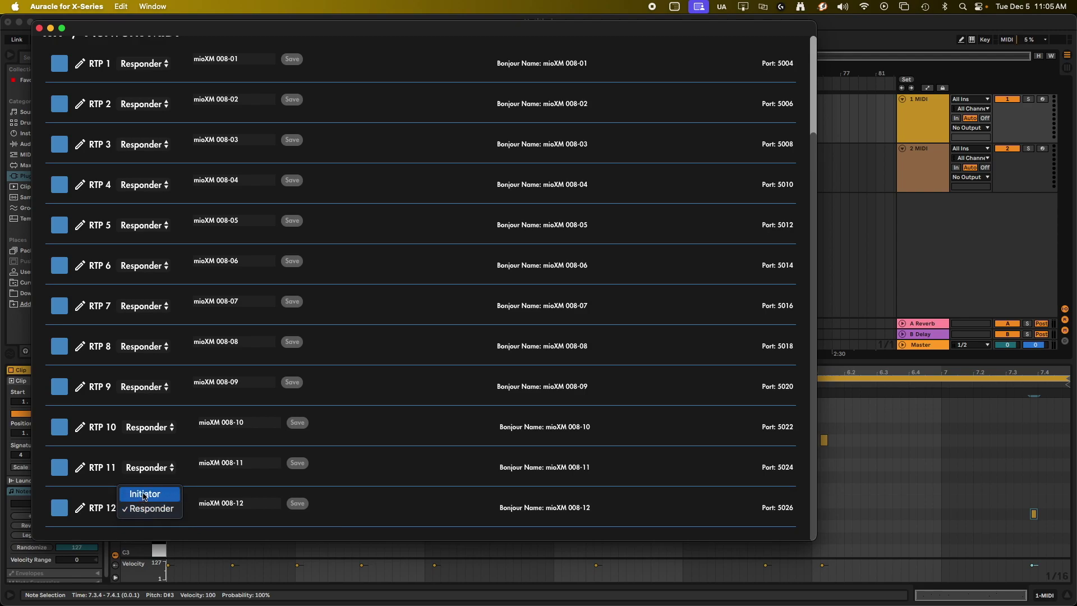
{"action": "left_click", "coordinate": [144, 495]}
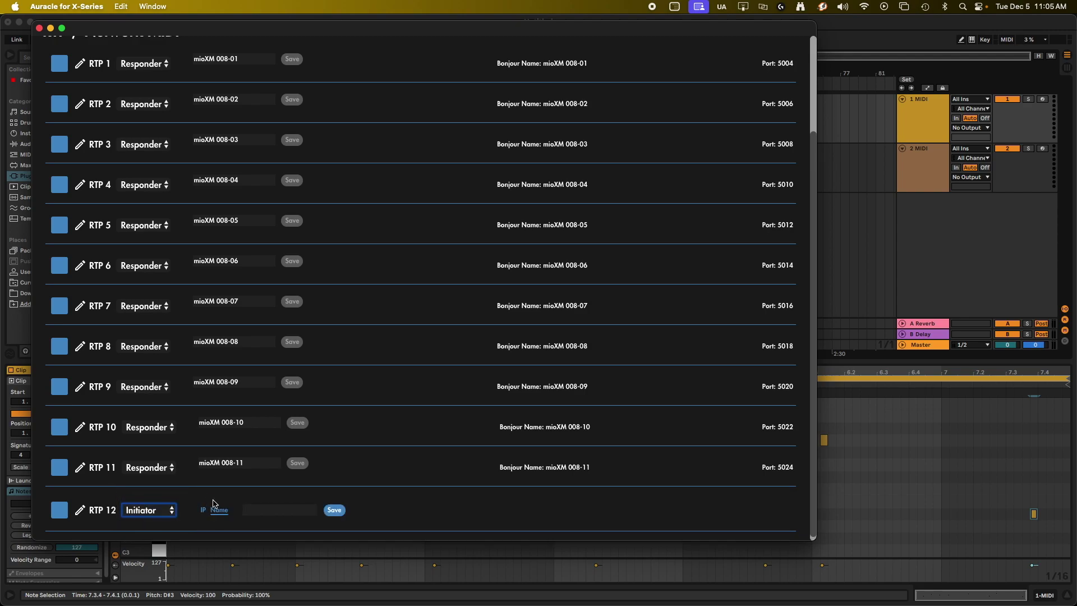
{"action": "left_click", "coordinate": [259, 511]}
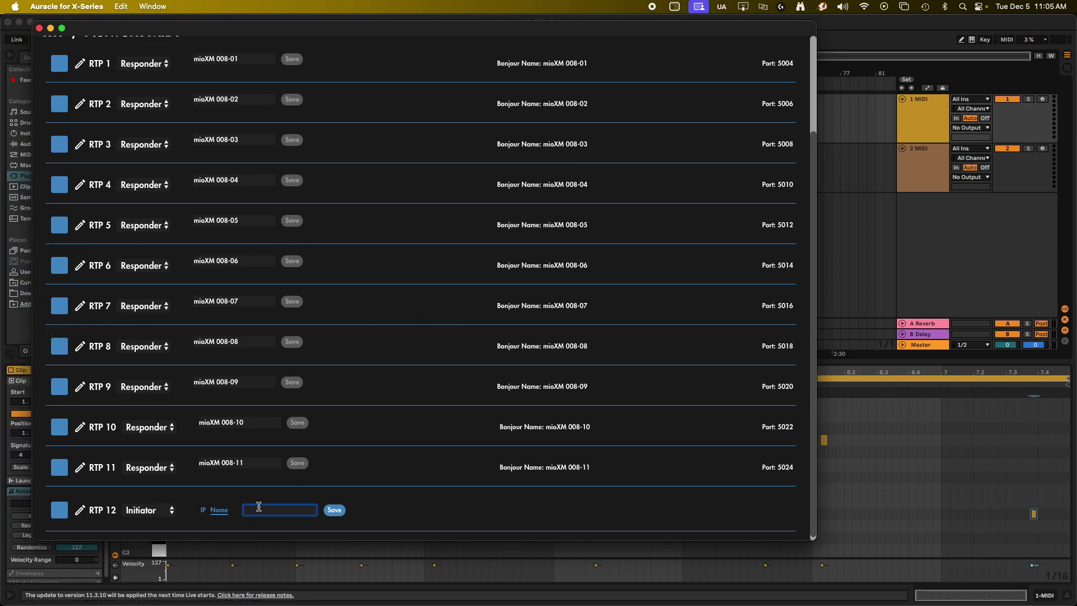
{"action": "left_click", "coordinate": [203, 510]}
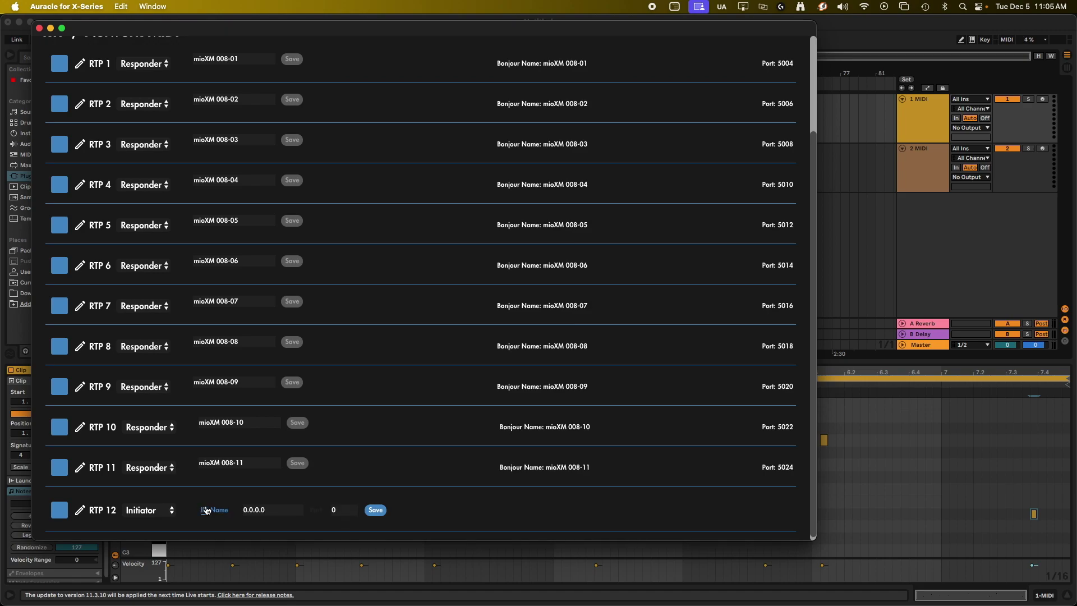
{"action": "left_click", "coordinate": [219, 511]}
{"action": "mouse_move", "coordinate": [2, 336]}
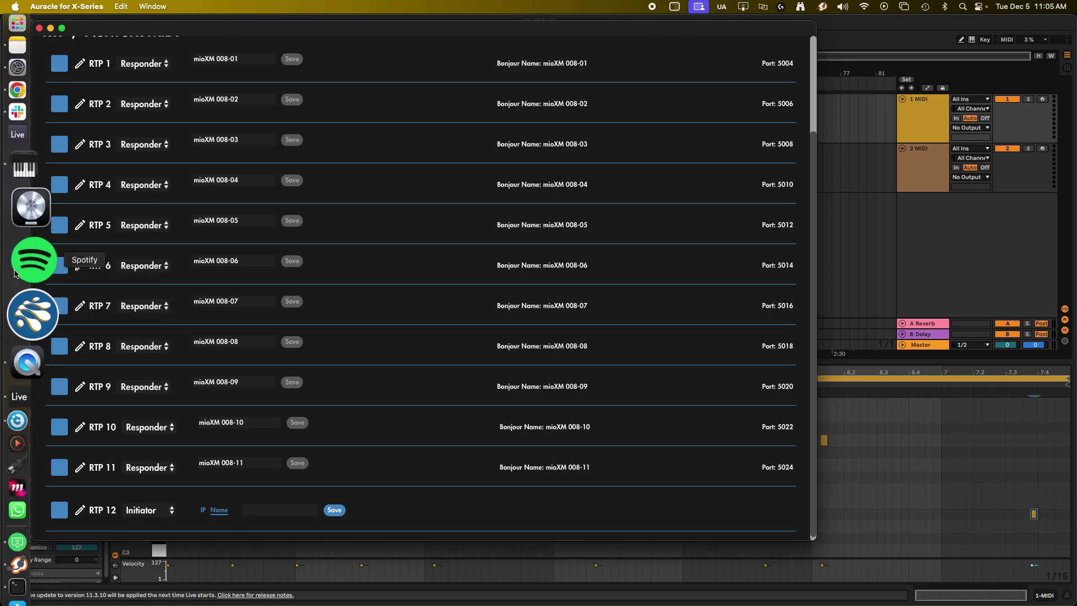
- Select the RTP Loopback Bonjour name in MIDI Network Setup, then return to Auracle
{"action": "left_click", "coordinate": [24, 211]}
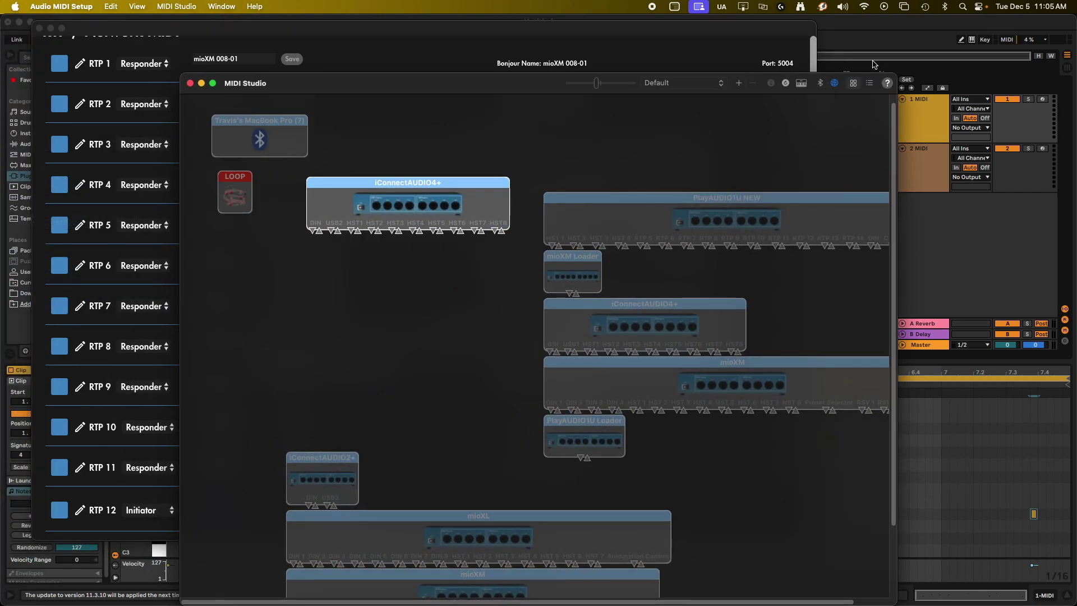
{"action": "left_click", "coordinate": [835, 84]}
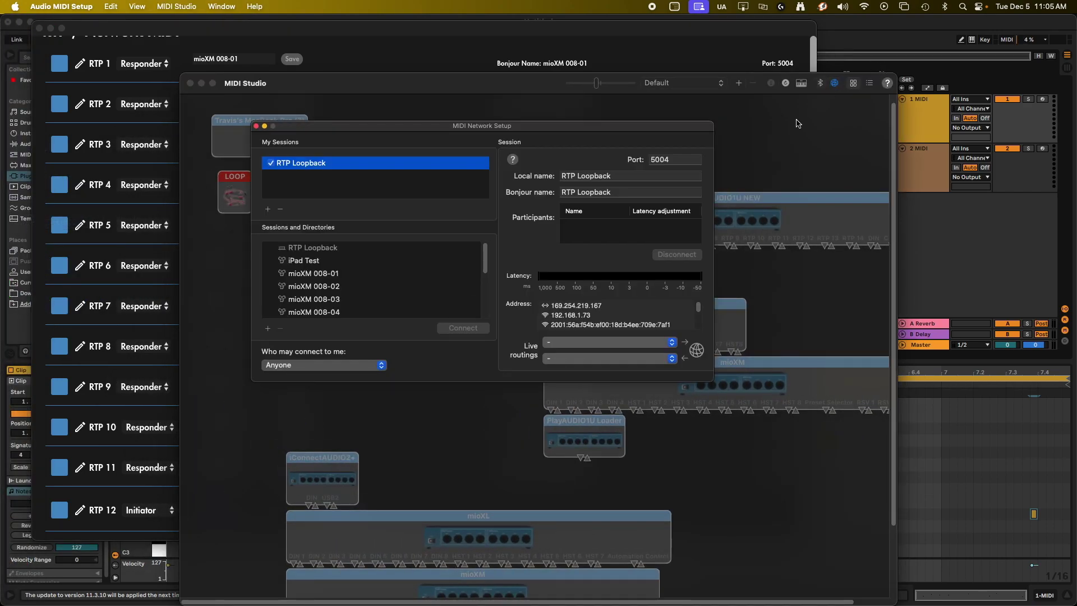
{"action": "left_click", "coordinate": [622, 191]}
{"action": "key", "text": "super+c"}
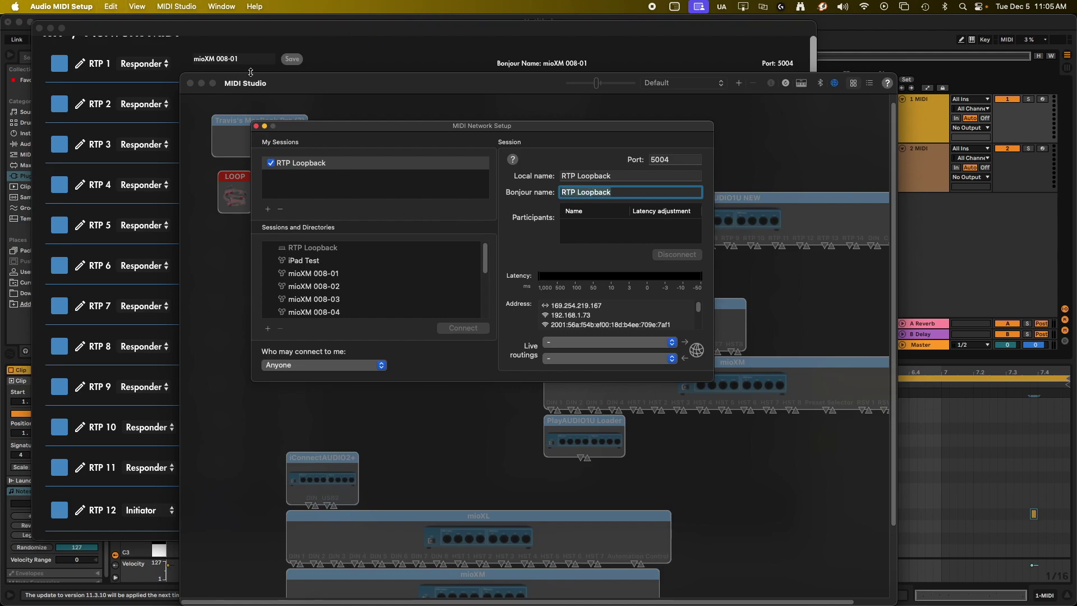
{"action": "left_click", "coordinate": [221, 46]}
- Point RTP 12's target session name at RTP Loopback and save its initiator settings
{"action": "left_click", "coordinate": [253, 511]}
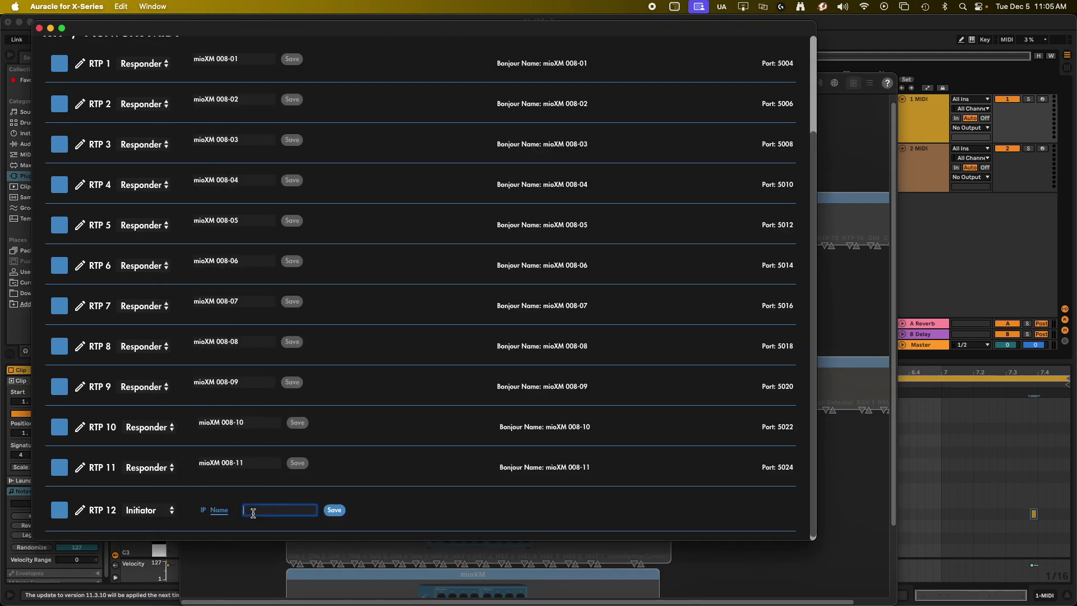
{"action": "key", "text": "super+v"}
{"action": "left_click", "coordinate": [331, 511]}
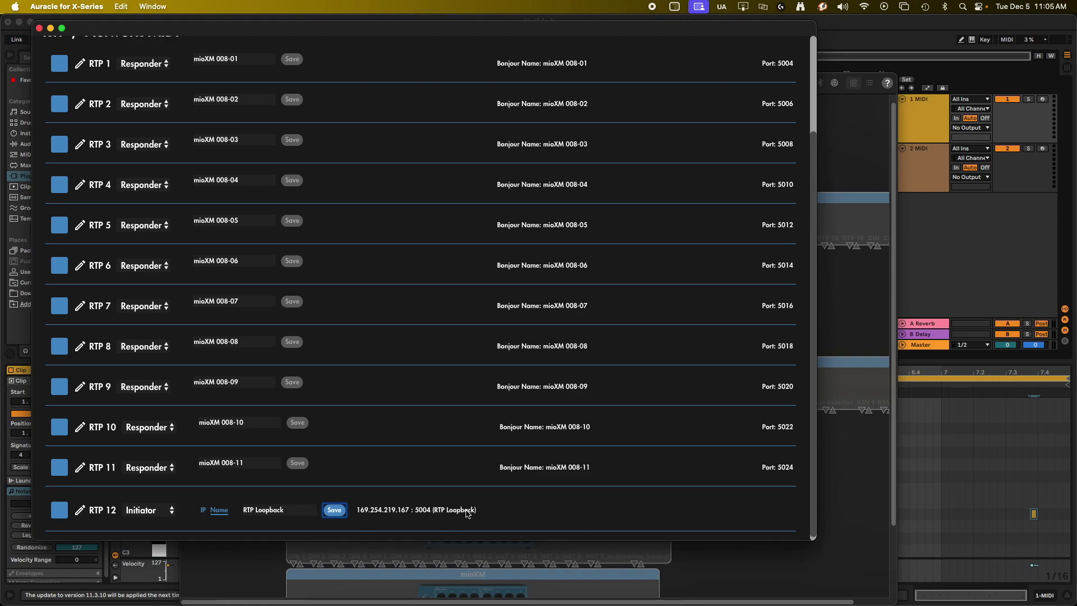
{"action": "left_click", "coordinate": [861, 128]}
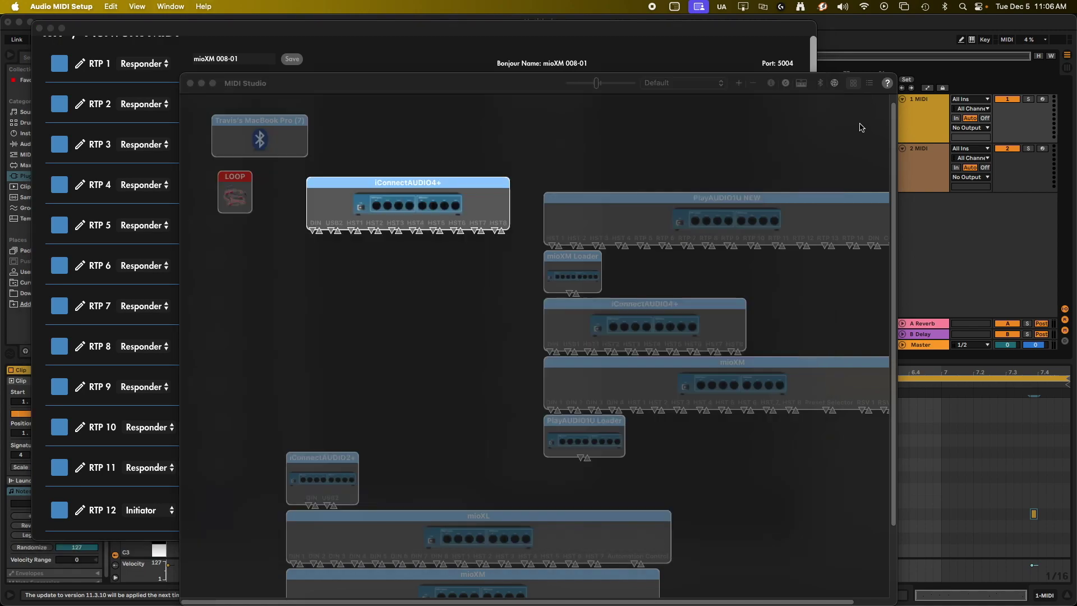
- Check that mioXM 008-12 appears as a participant in MIDI Network Setup's RTP Loopback session
{"action": "left_click", "coordinate": [834, 83]}
{"action": "left_click", "coordinate": [591, 227]}
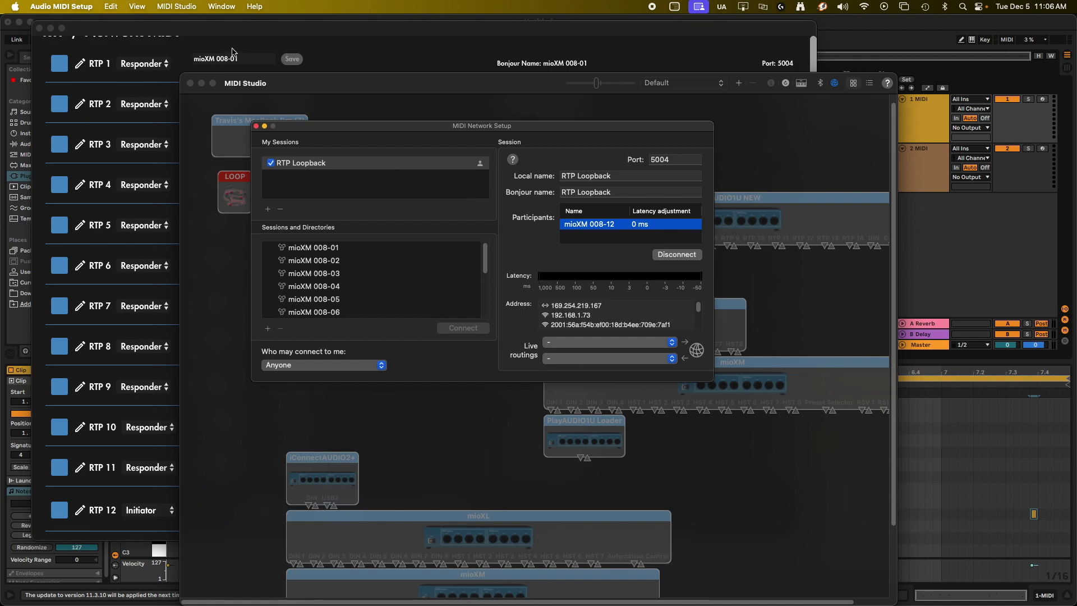
{"action": "left_click", "coordinate": [139, 81]}
{"action": "scroll", "coordinate": [168, 123], "scroll_direction": "up", "scroll_amount": 3}
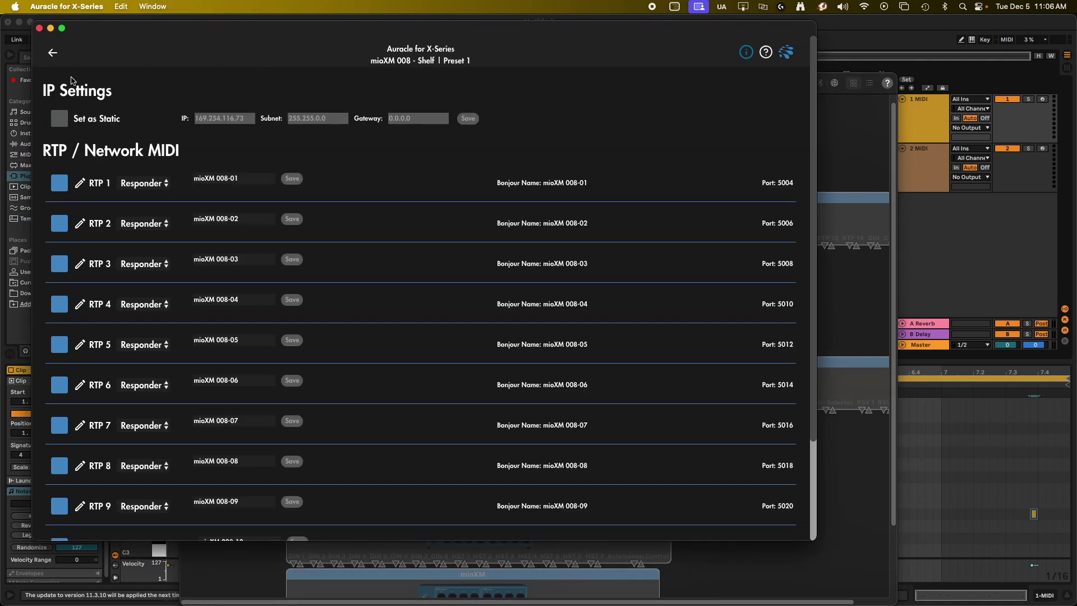
- In the mioXM's MIDI routing, send input RTP 12 to the RTP 12 output instead of HST 8
{"action": "left_click", "coordinate": [52, 54]}
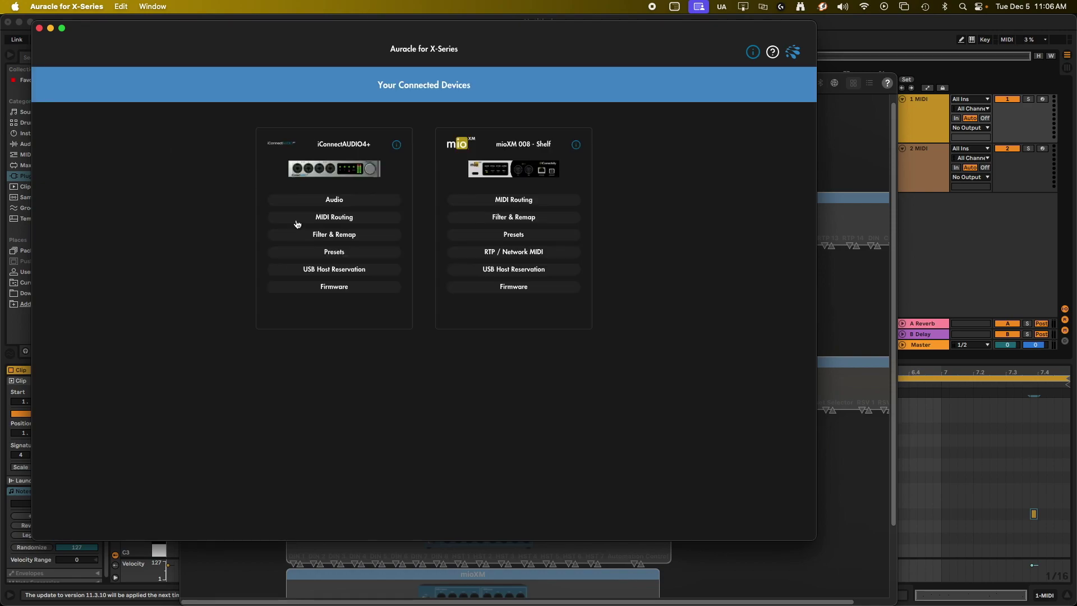
{"action": "left_click", "coordinate": [503, 205]}
{"action": "scroll", "coordinate": [149, 233], "scroll_direction": "down", "scroll_amount": 10}
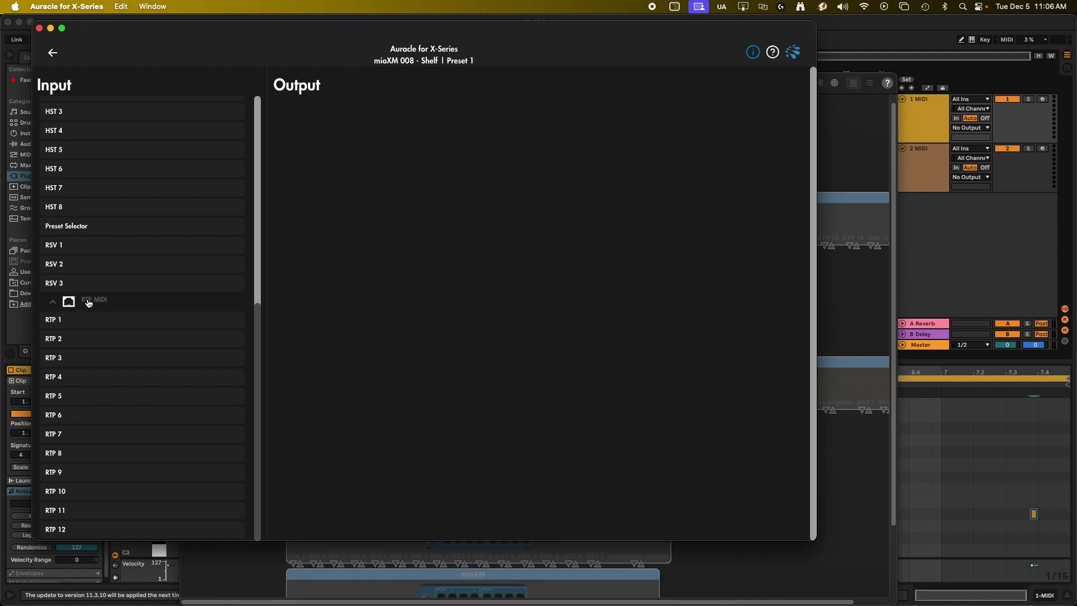
{"action": "left_click", "coordinate": [61, 528]}
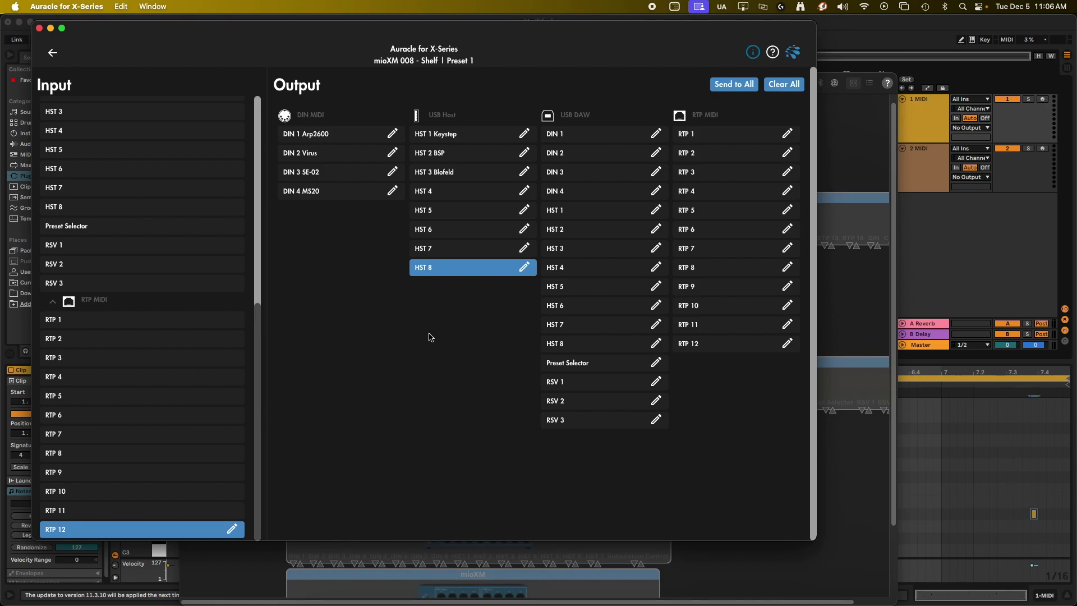
{"action": "left_click", "coordinate": [437, 274]}
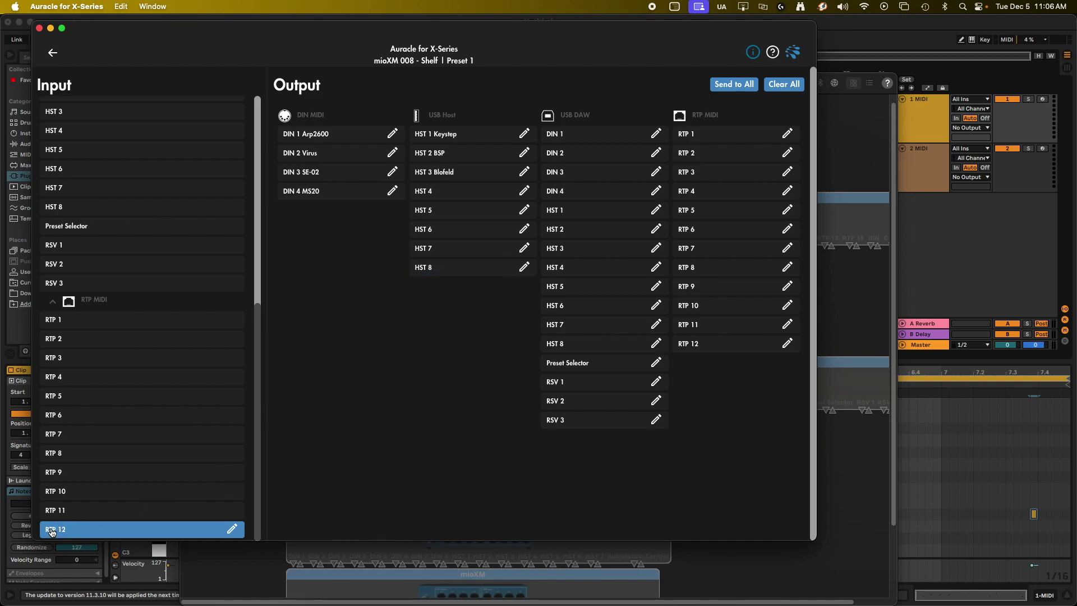
{"action": "left_click", "coordinate": [747, 350]}
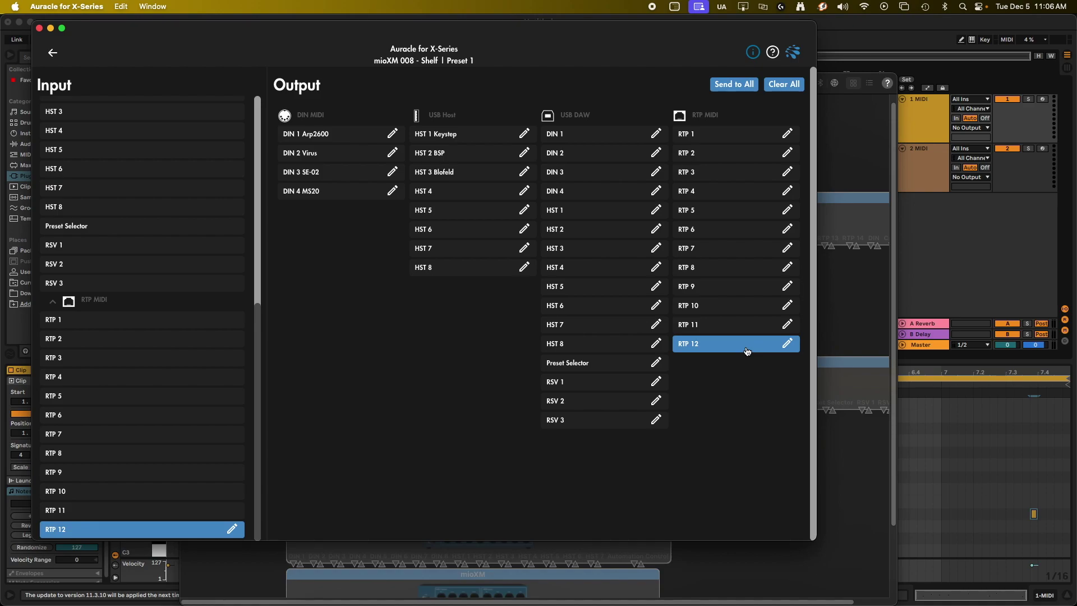
- Save the current mioXM 008 settings with Save To All Presets, confirming the overwrite warning
{"action": "left_click", "coordinate": [51, 54]}
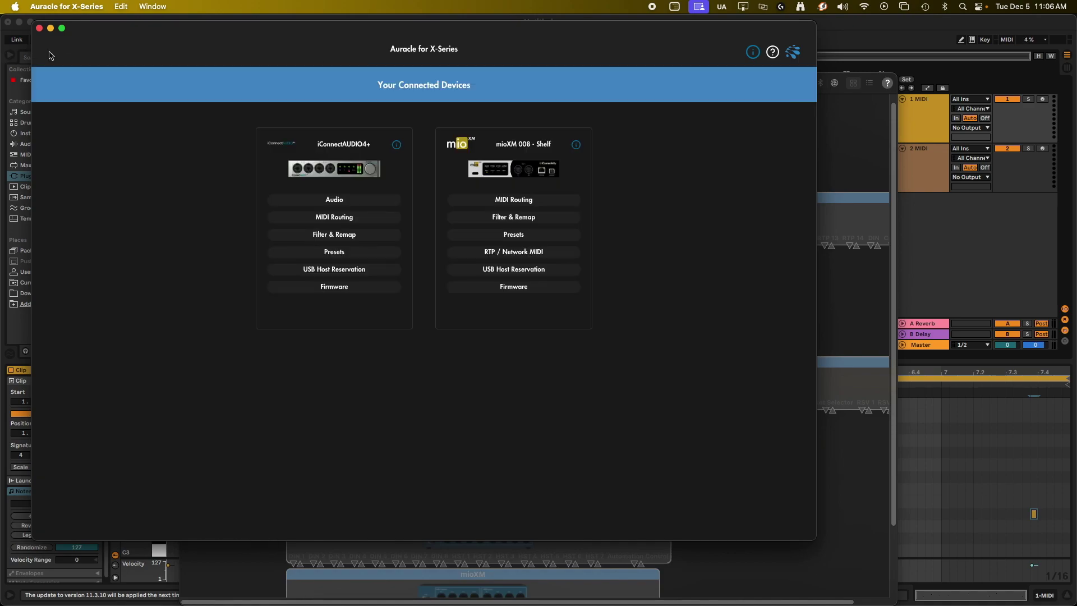
{"action": "left_click", "coordinate": [531, 238]}
{"action": "left_click", "coordinate": [79, 168]}
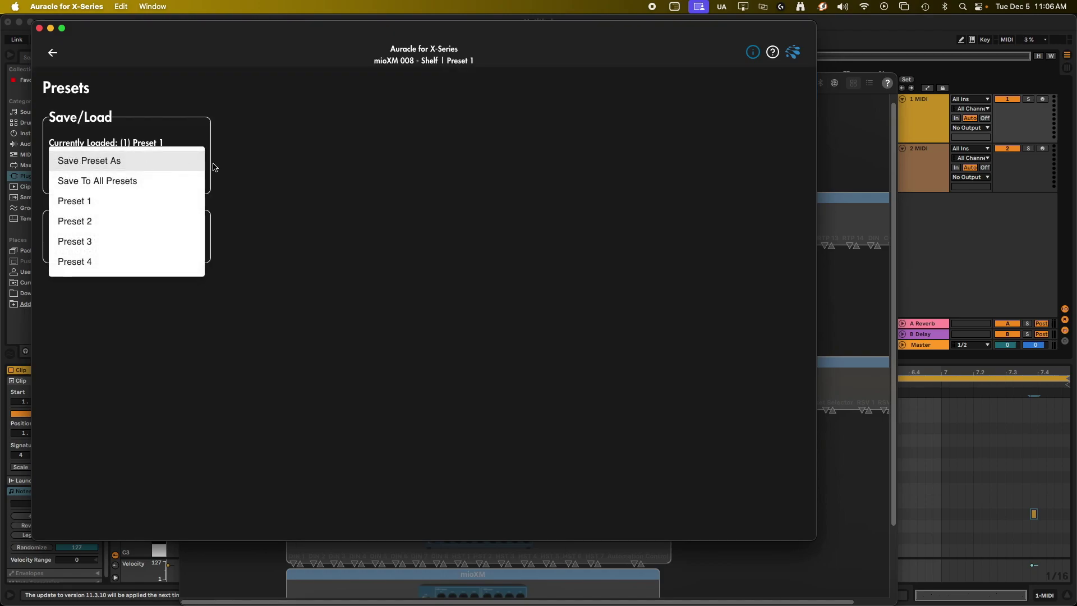
{"action": "left_click", "coordinate": [147, 182]}
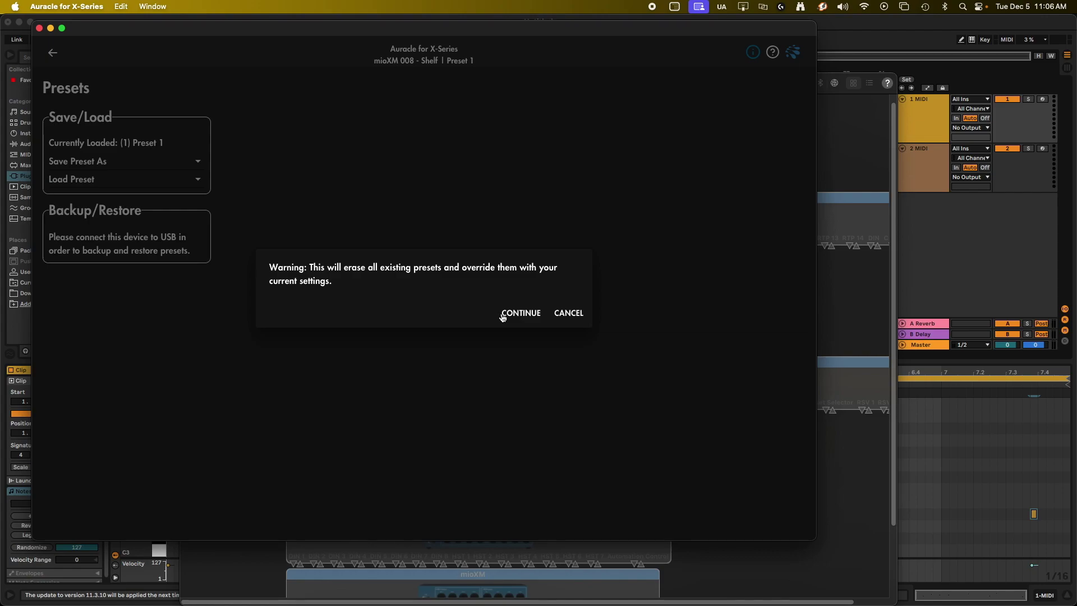
{"action": "left_click", "coordinate": [520, 313]}
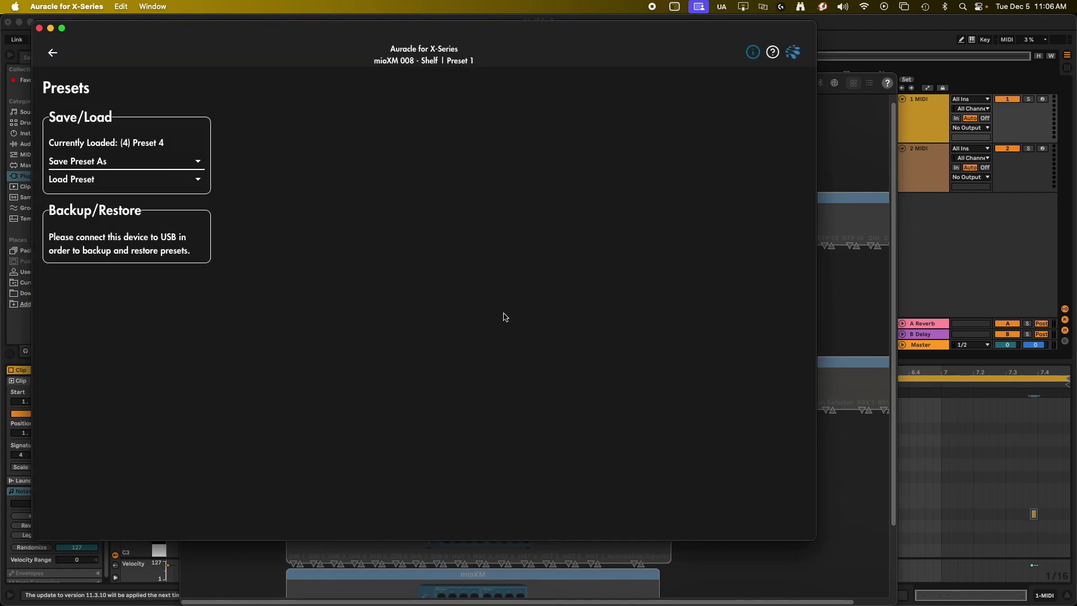
{"action": "left_click", "coordinate": [53, 54]}
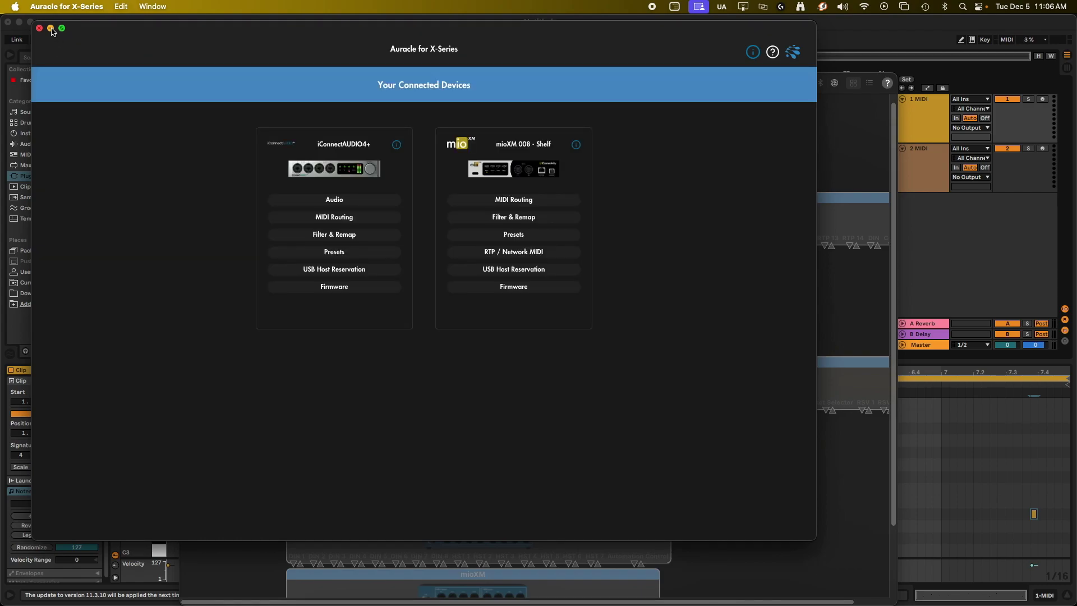
- In Ableton's MIDI Ports preferences, tick Track for Out: Network (RTP Loopback)
{"action": "left_click", "coordinate": [51, 28]}
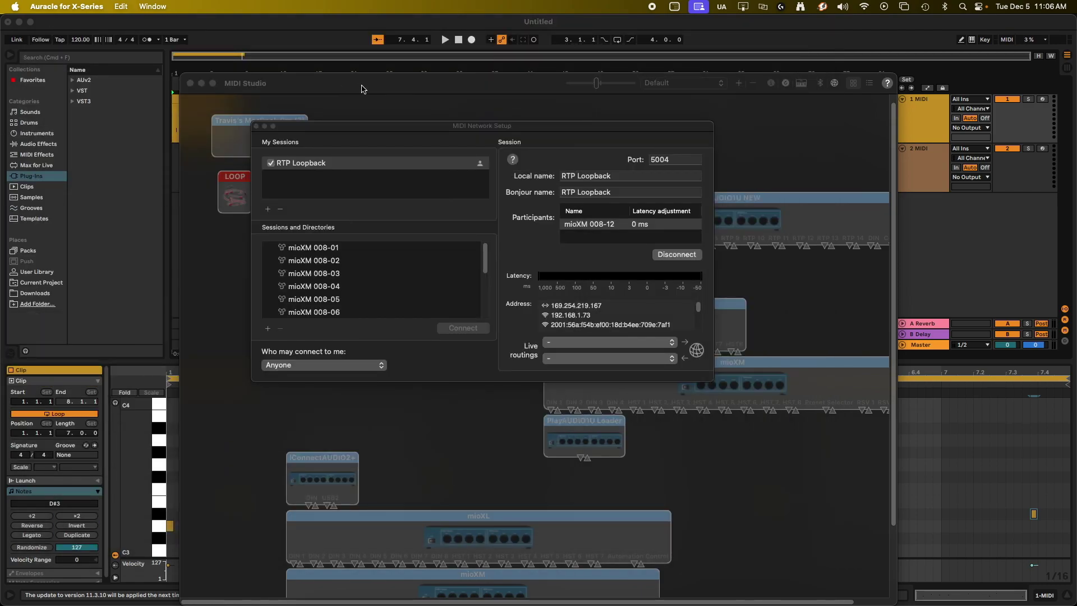
{"action": "left_click", "coordinate": [227, 33]}
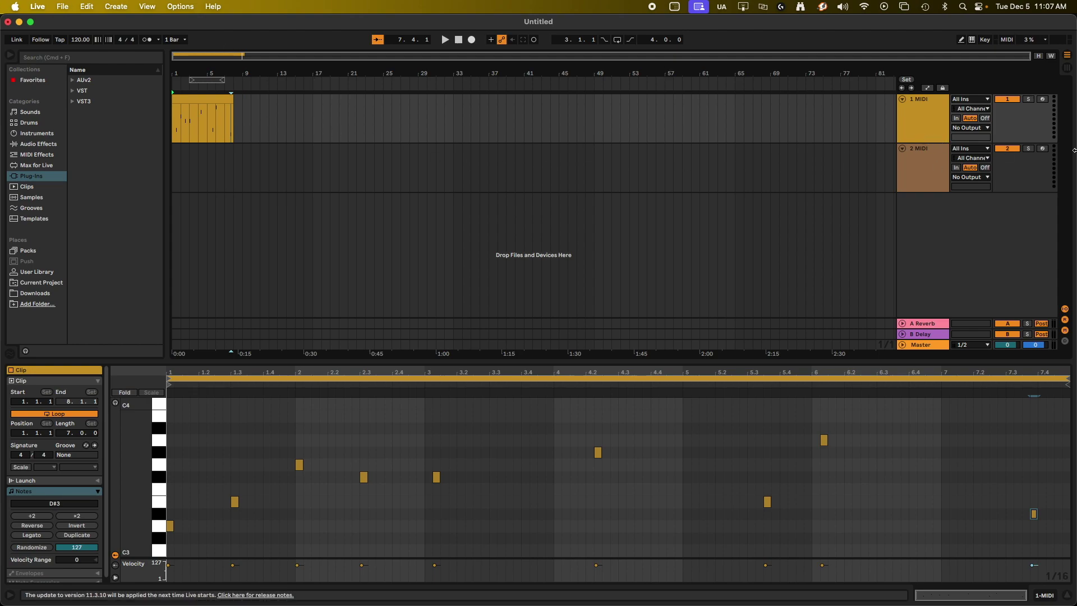
{"action": "left_click", "coordinate": [946, 123]}
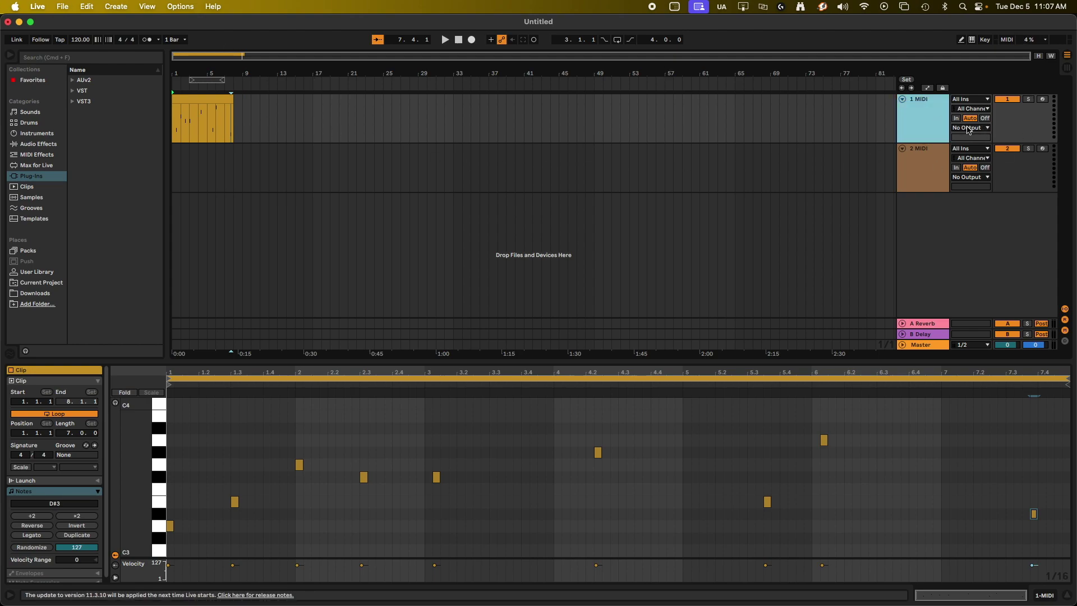
{"action": "left_click", "coordinate": [968, 128]}
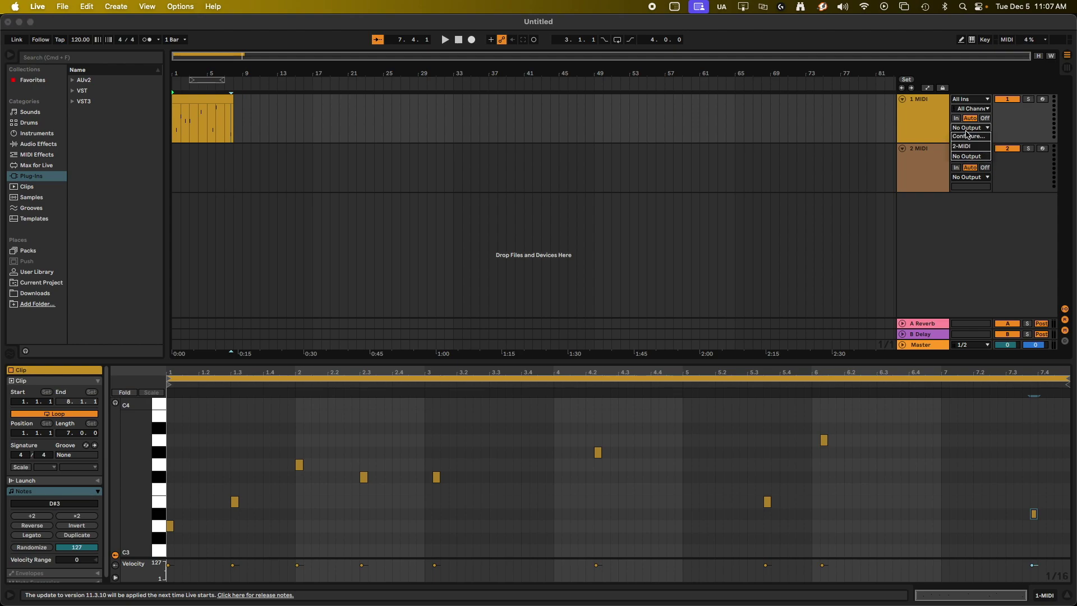
{"action": "left_click", "coordinate": [967, 136]}
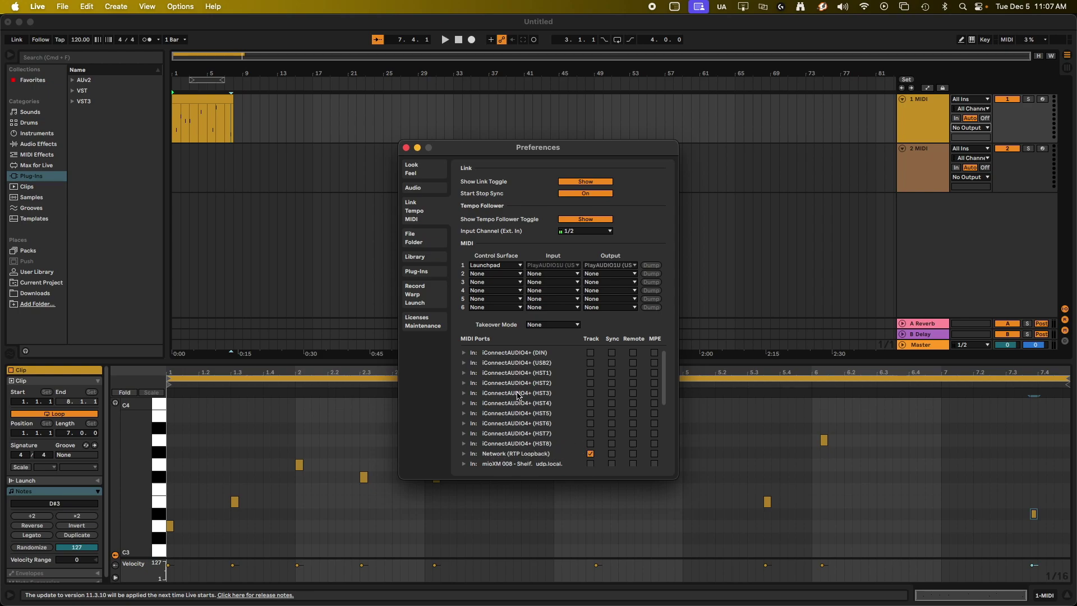
{"action": "scroll", "coordinate": [561, 432], "scroll_direction": "down", "scroll_amount": 10}
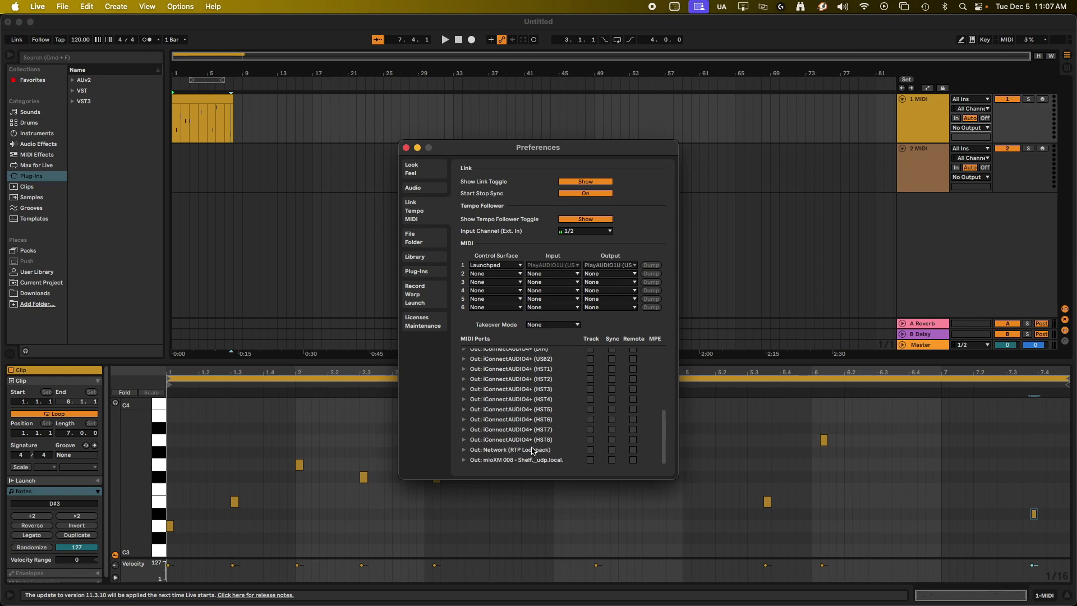
{"action": "left_click", "coordinate": [589, 451]}
{"action": "scroll", "coordinate": [571, 409], "scroll_direction": "up", "scroll_amount": 5}
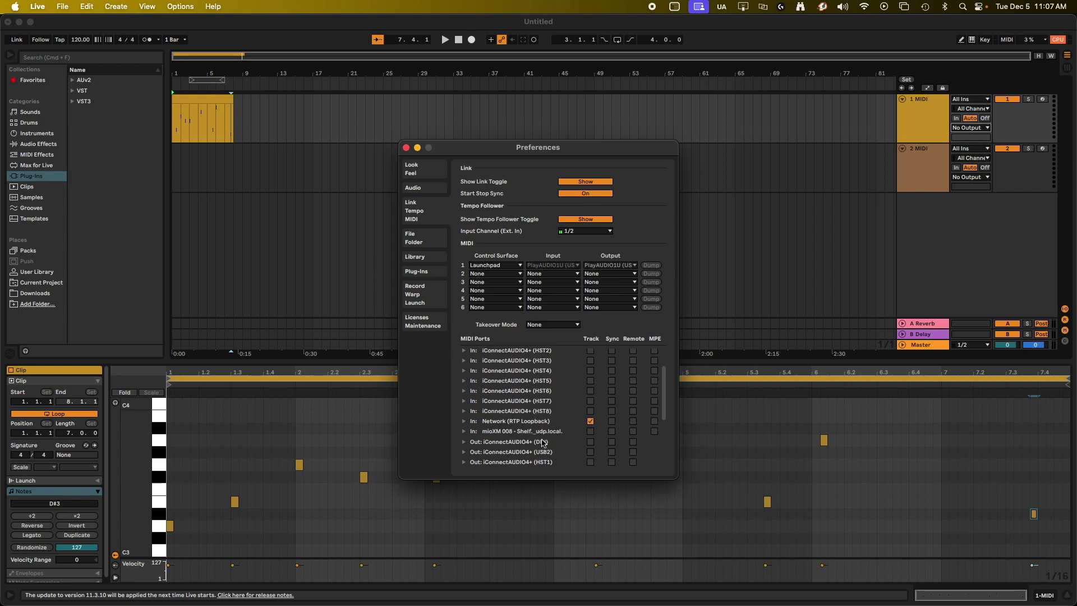
{"action": "scroll", "coordinate": [543, 443], "scroll_direction": "down", "scroll_amount": 5}
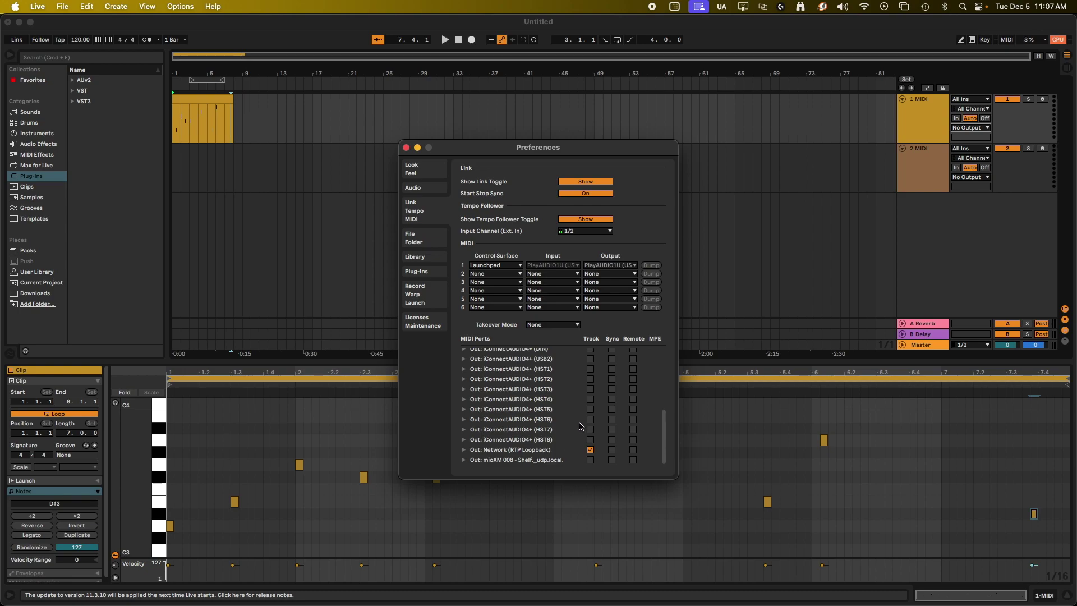
{"action": "scroll", "coordinate": [578, 426], "scroll_direction": "up", "scroll_amount": 3}
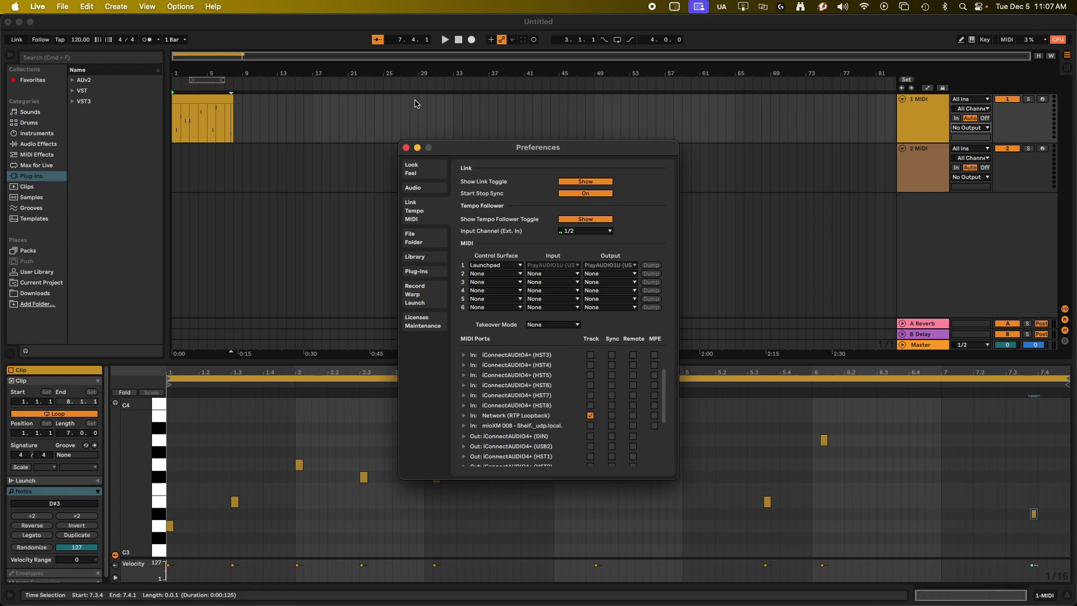
- Set track 1's MIDI To and track 2's MIDI From to Network (RTP Loopback), then arm the tracks
{"action": "left_click", "coordinate": [406, 148]}
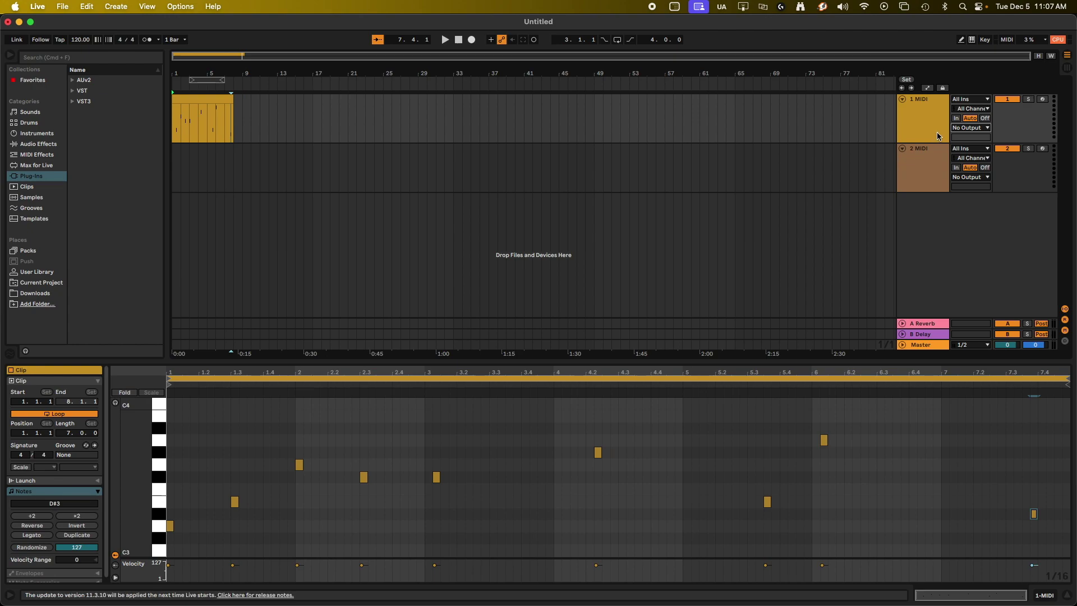
{"action": "left_click", "coordinate": [971, 127]}
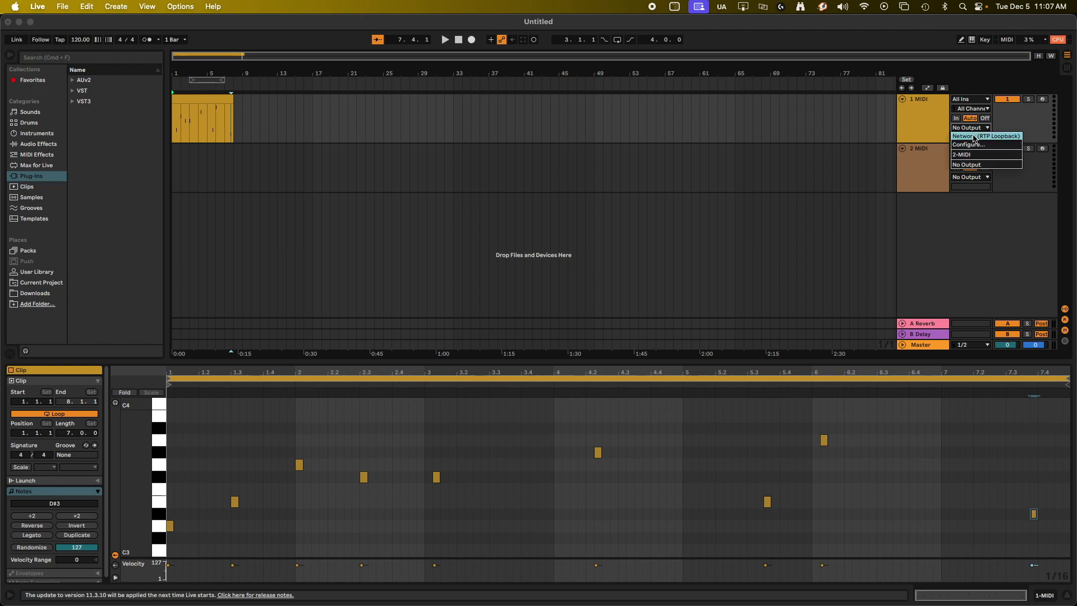
{"action": "left_click", "coordinate": [974, 137]}
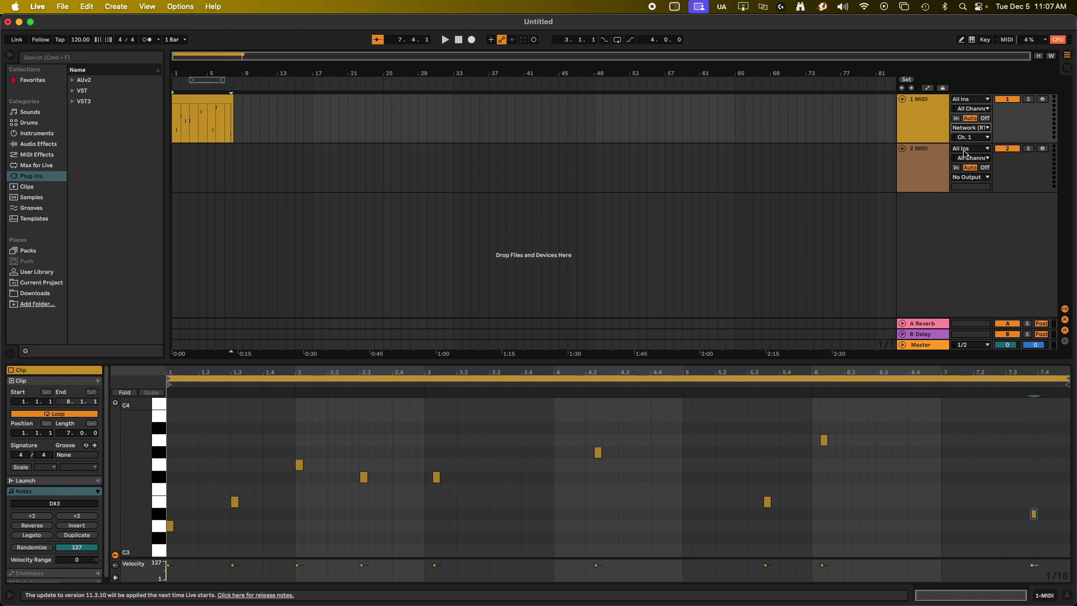
{"action": "left_click", "coordinate": [968, 150]}
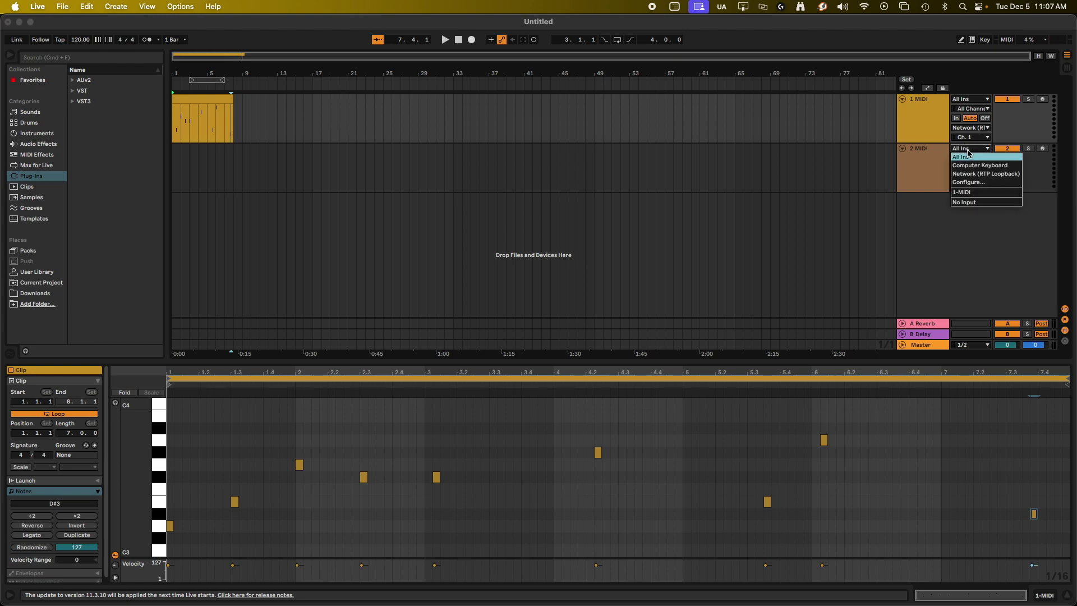
{"action": "left_click", "coordinate": [978, 175]}
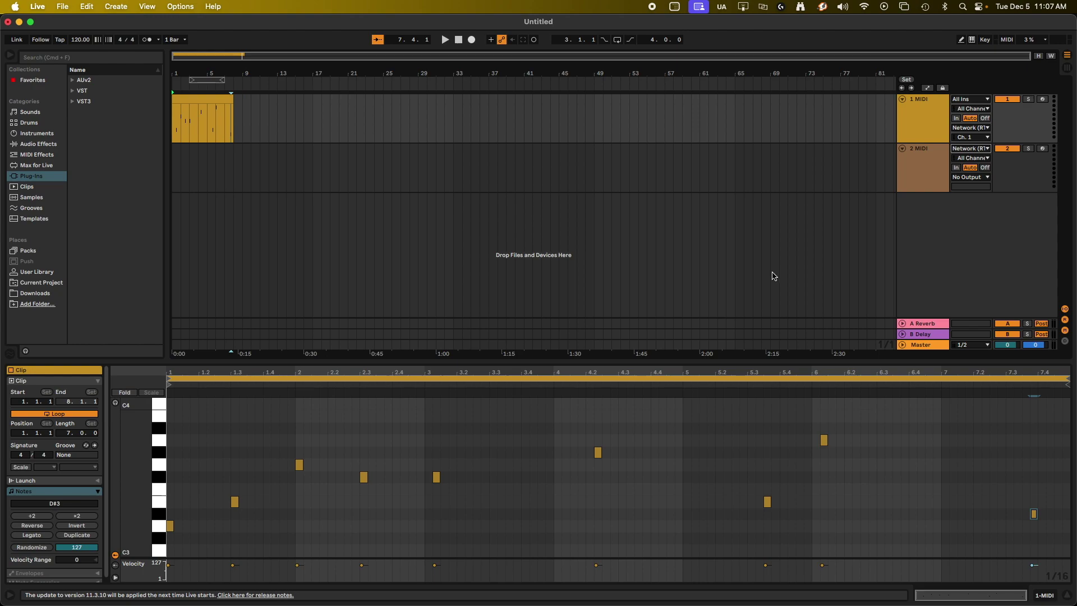
{"action": "left_click", "coordinate": [1042, 149]}
{"action": "left_click", "coordinate": [1042, 99]}
- Arm track 2 and record the looped-back MIDI from 1.1.1 into a new clip, then stop
{"action": "left_click", "coordinate": [1042, 149]}
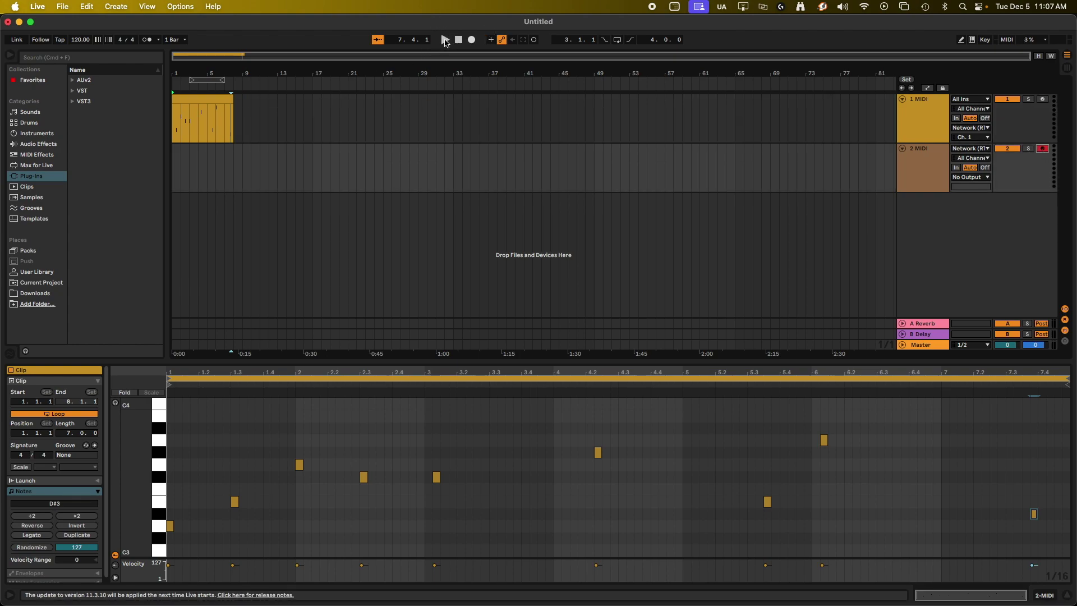
{"action": "left_click", "coordinate": [445, 40]}
{"action": "key", "text": "space"}
{"action": "left_click", "coordinate": [472, 40]}
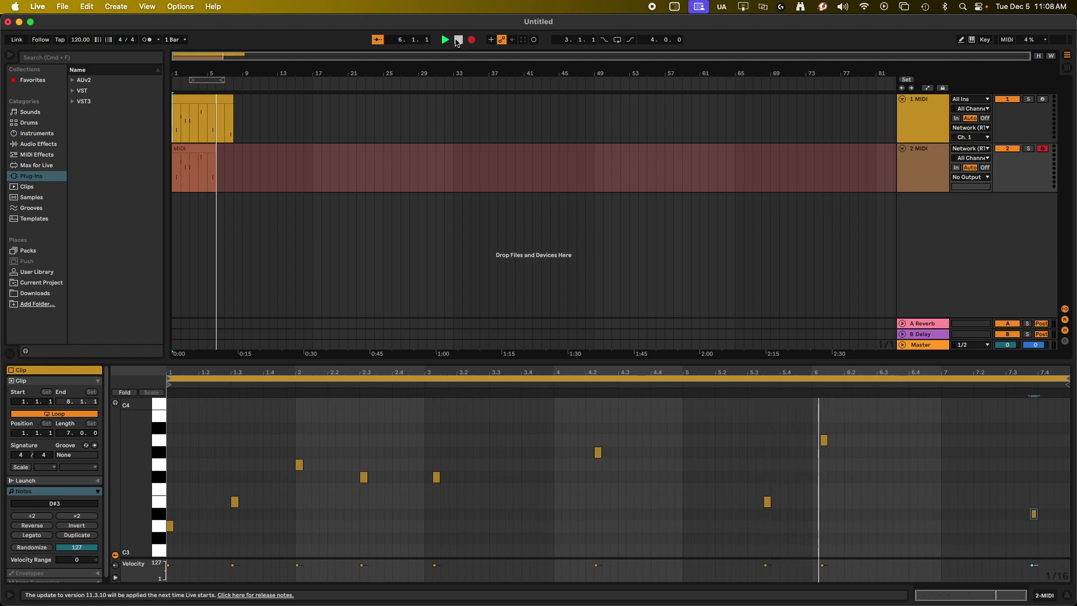
{"action": "left_click", "coordinate": [459, 39]}
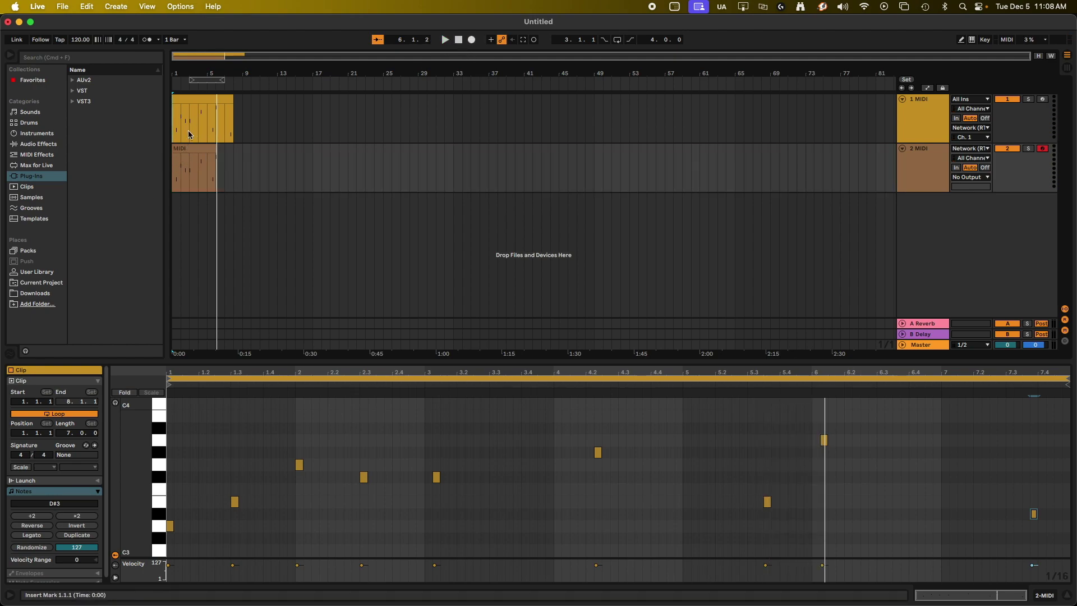
- Compare track 2's recorded notes (D3 to A3) with track 1's clip, then disarm track 2
{"action": "left_click", "coordinate": [194, 102]}
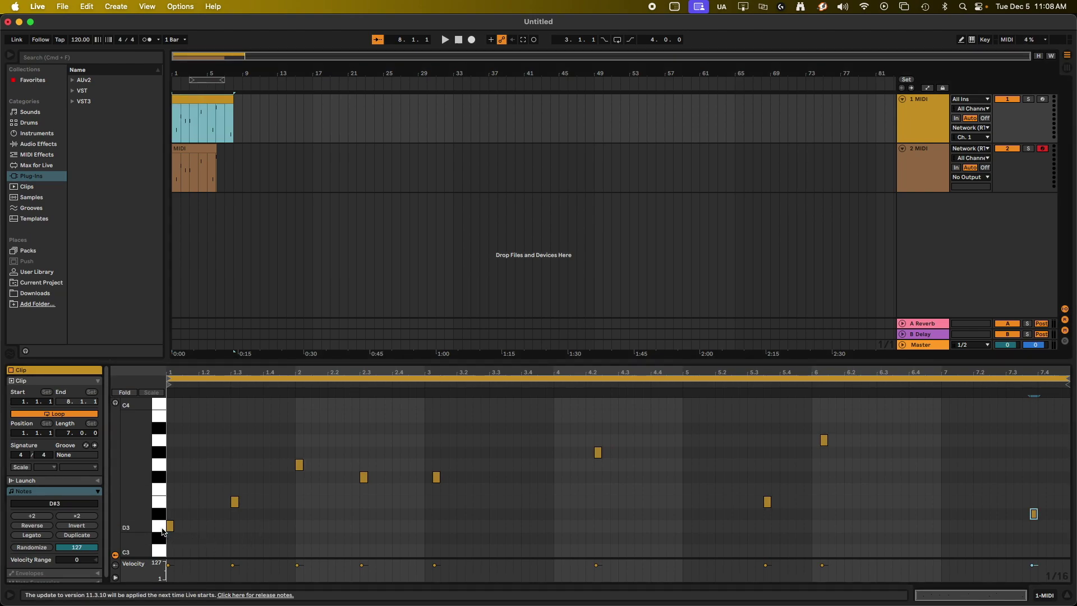
{"action": "left_click", "coordinate": [191, 149]}
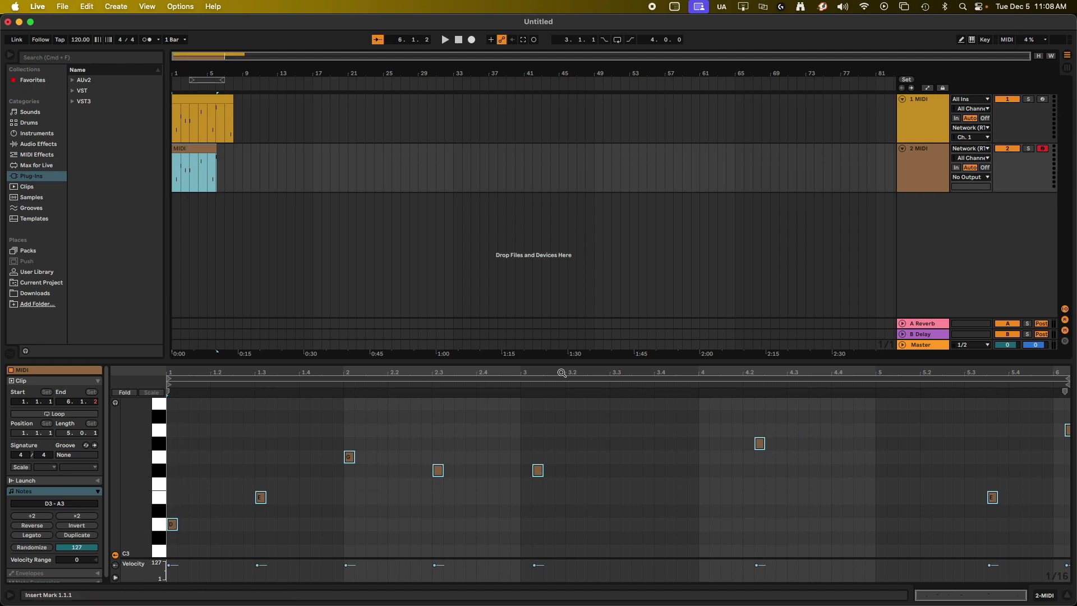
{"action": "left_click", "coordinate": [1042, 148]}
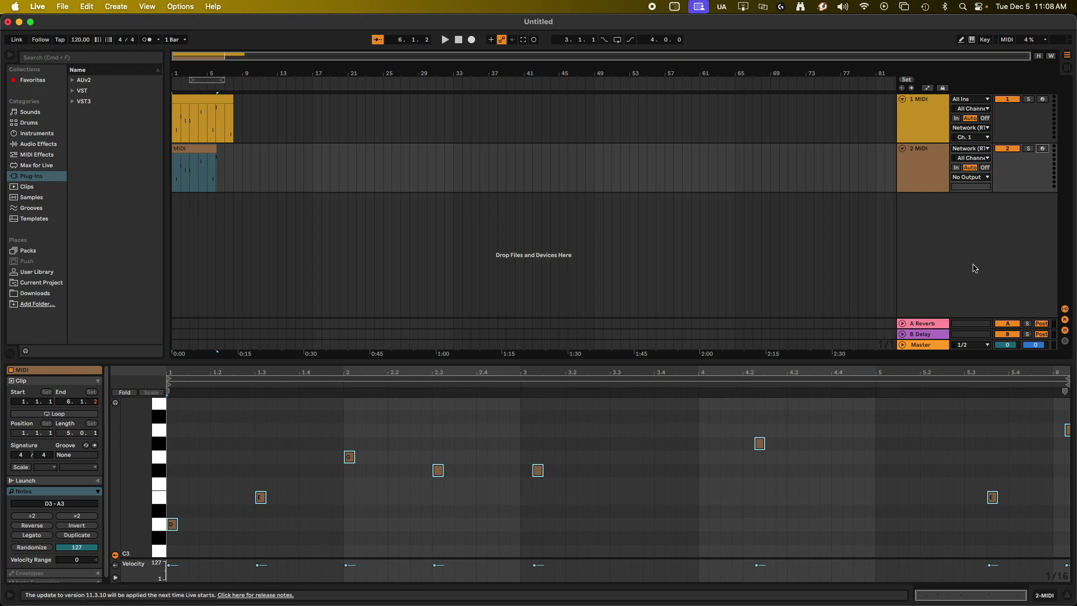
{"action": "left_click", "coordinate": [893, 141]}
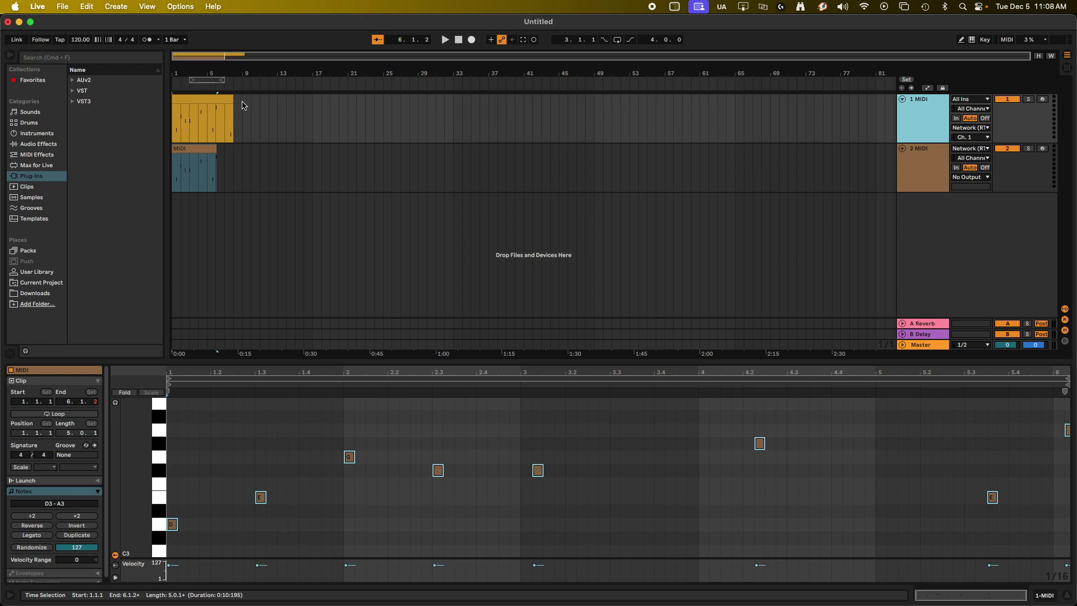